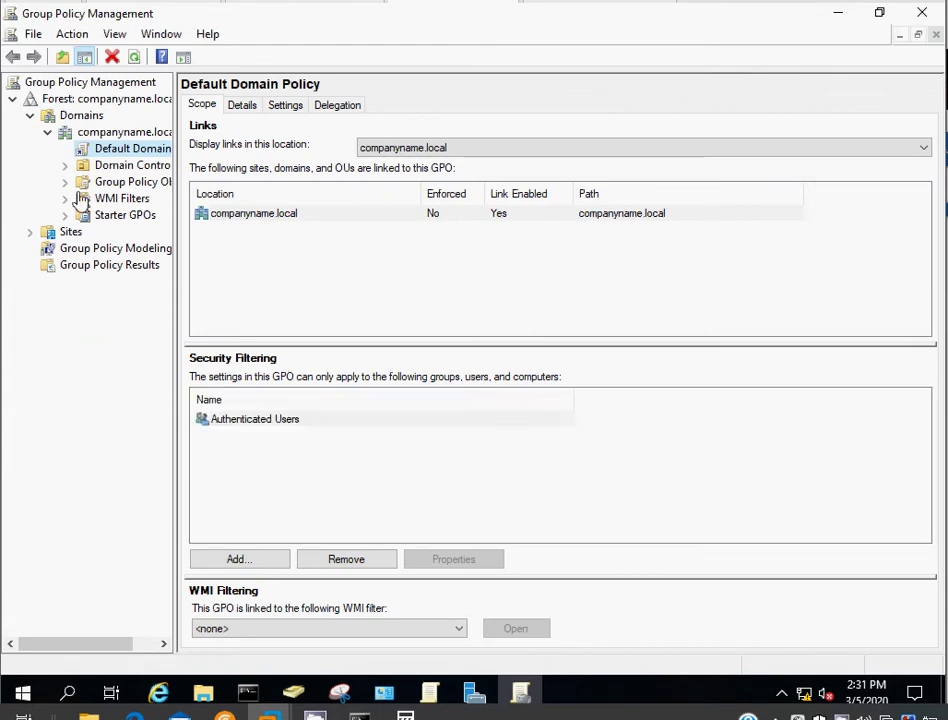
# - Create a GPO named "Custom Lockscreen" in the companyname.local domain and link it there
pyautogui.rightClick(92, 139)
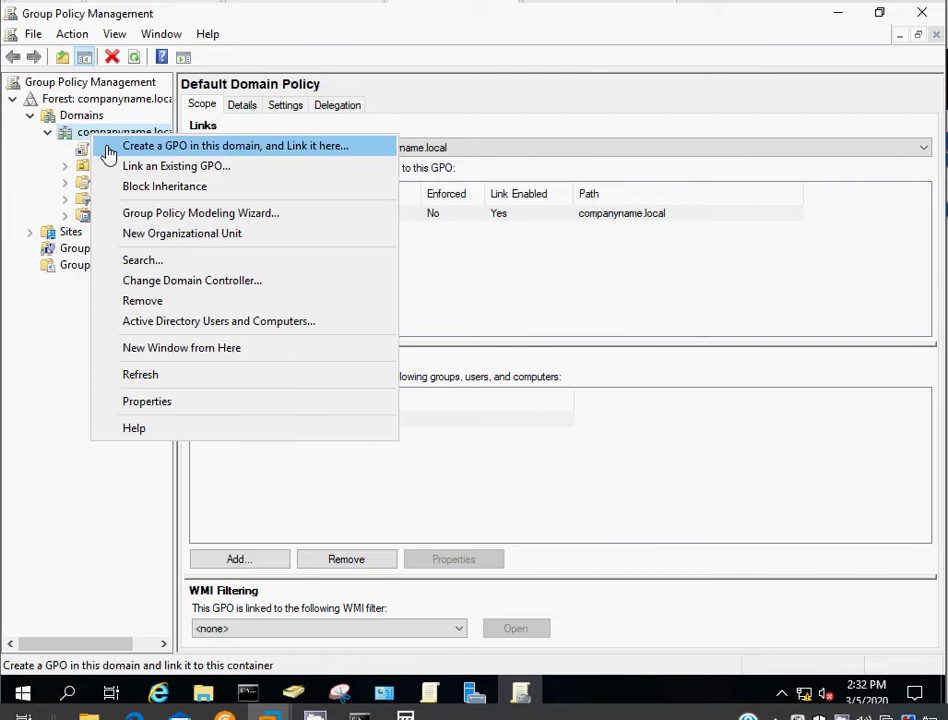
pyautogui.click(108, 148)
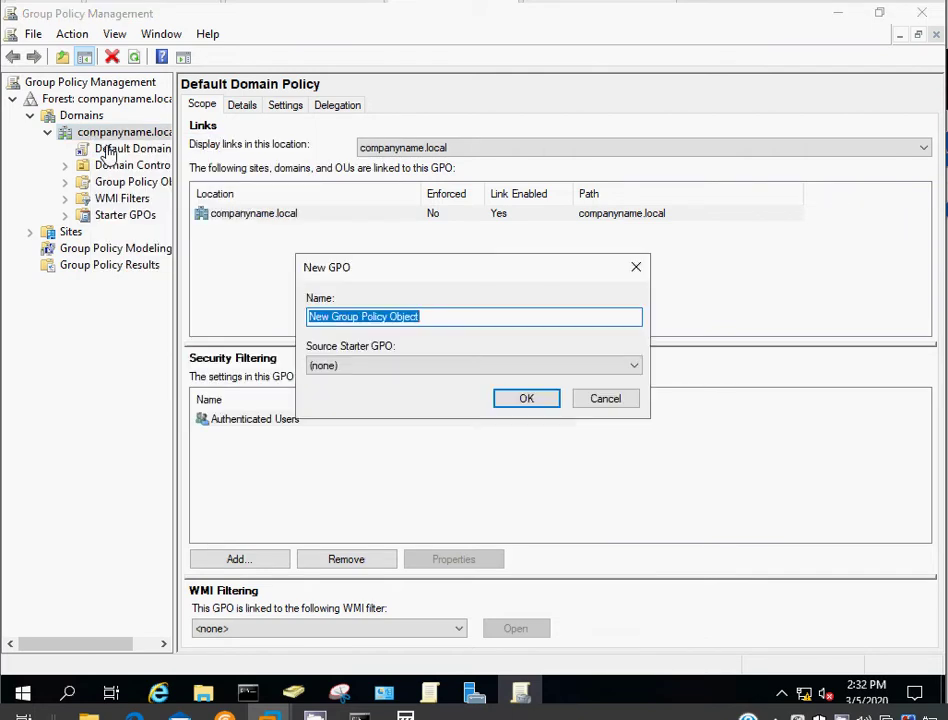
pyautogui.write('Custom Ba')
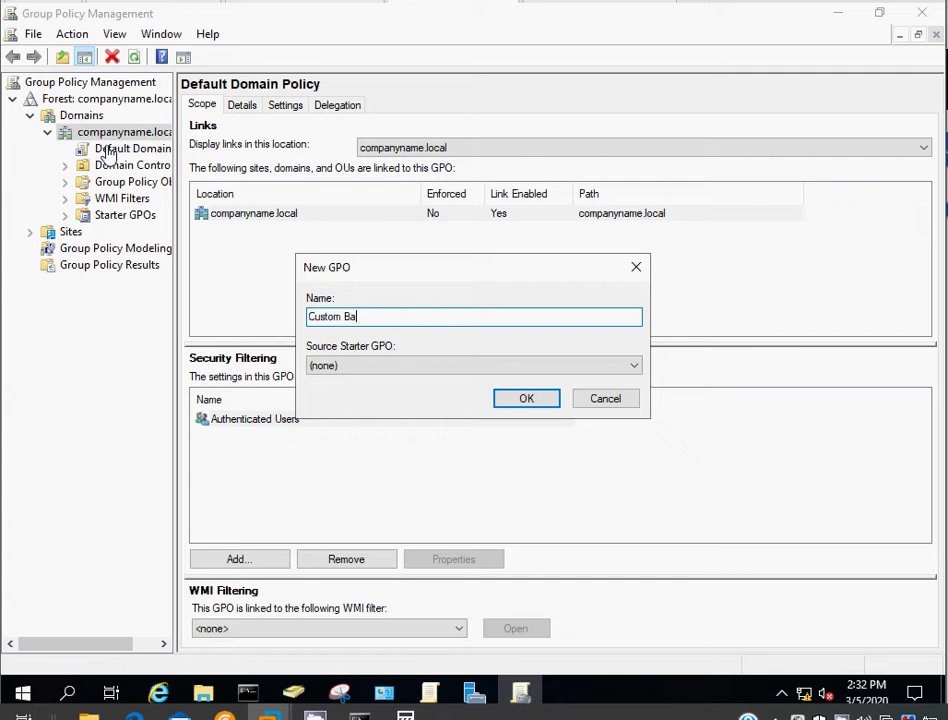
pyautogui.write('ckspl')
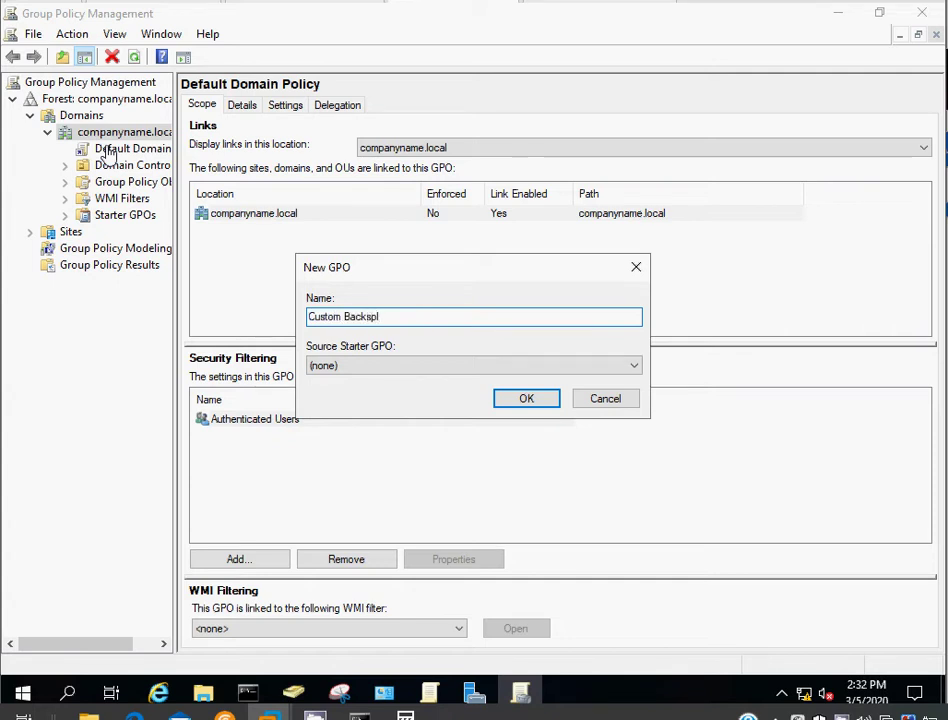
pyautogui.press('BackSpace')
pyautogui.press('BackSpace')
pyautogui.press('BackSpace')
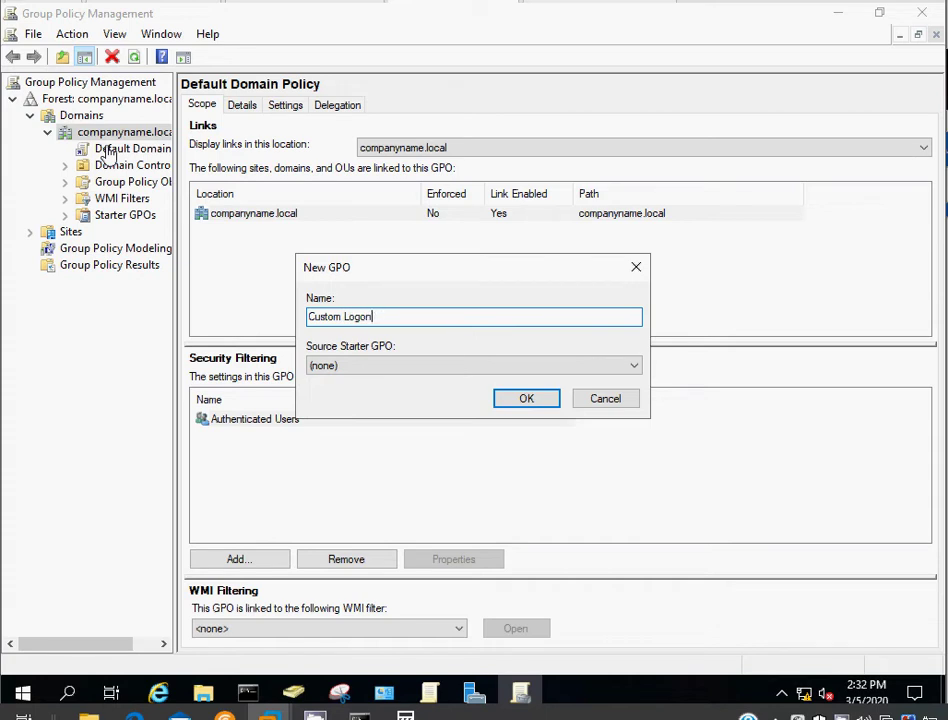
pyautogui.write('Lockscree')
pyautogui.press('Return')
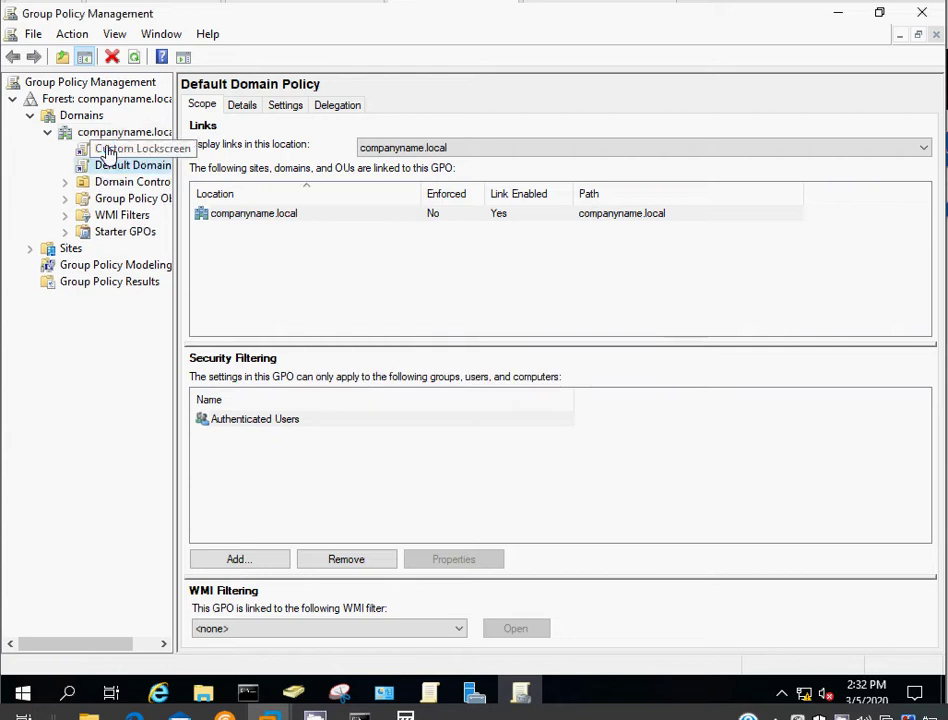
# - Start adding a security filtering entry to the Custom Lockscreen GPO, and include Computers in the object types to find
pyautogui.click(112, 150)
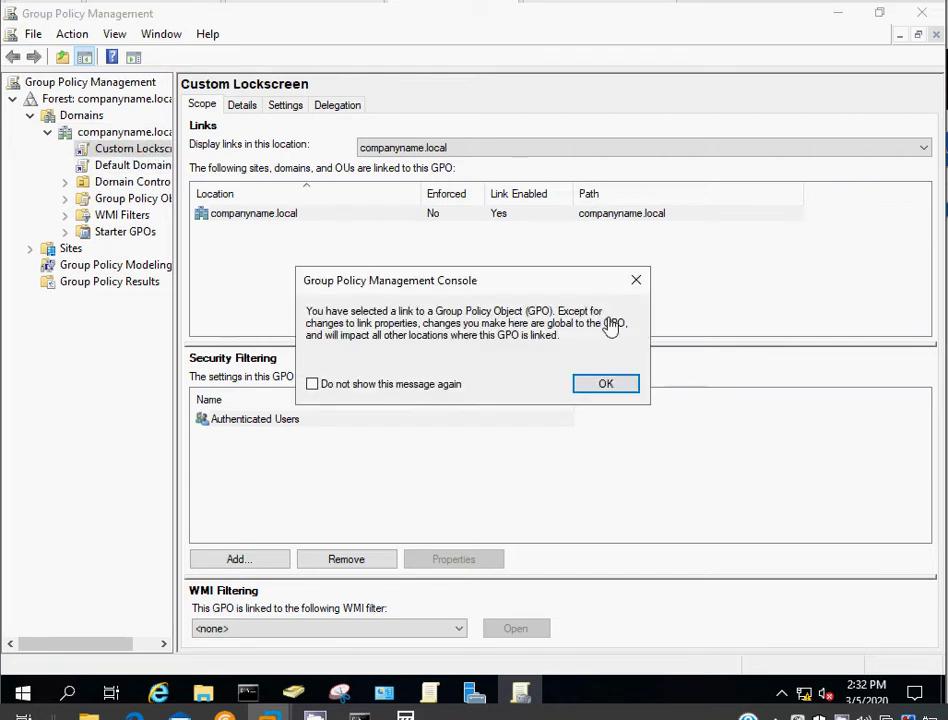
pyautogui.click(612, 388)
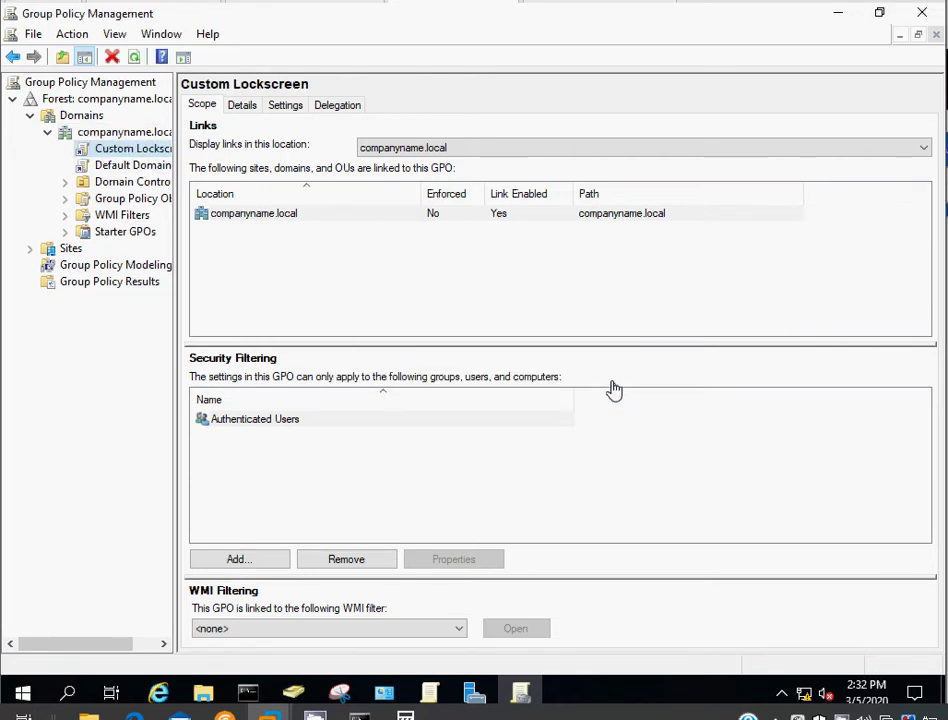
pyautogui.click(240, 558)
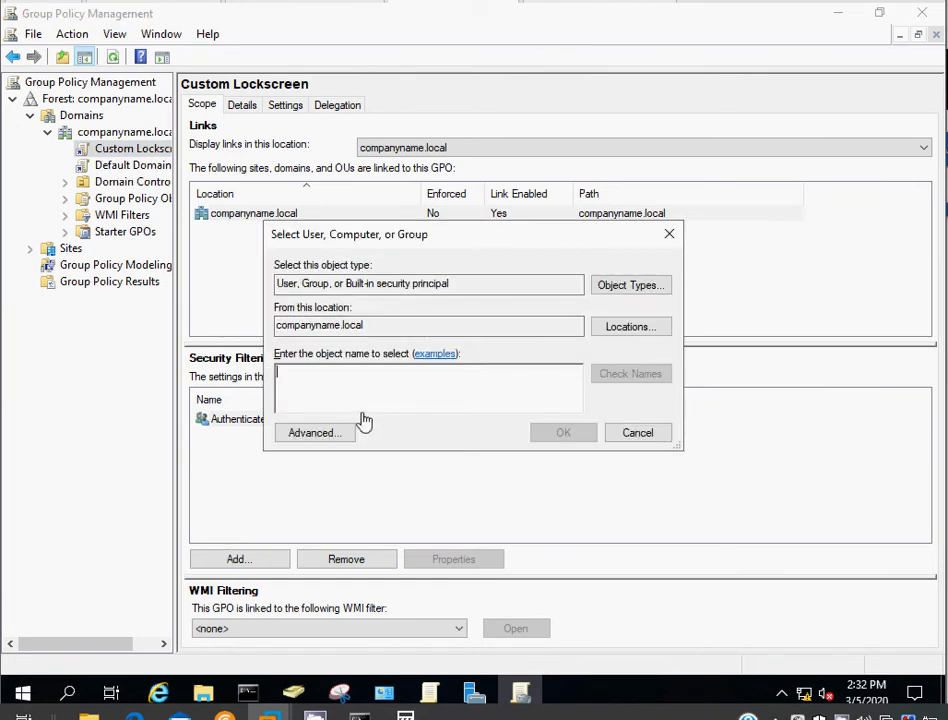
pyautogui.click(601, 289)
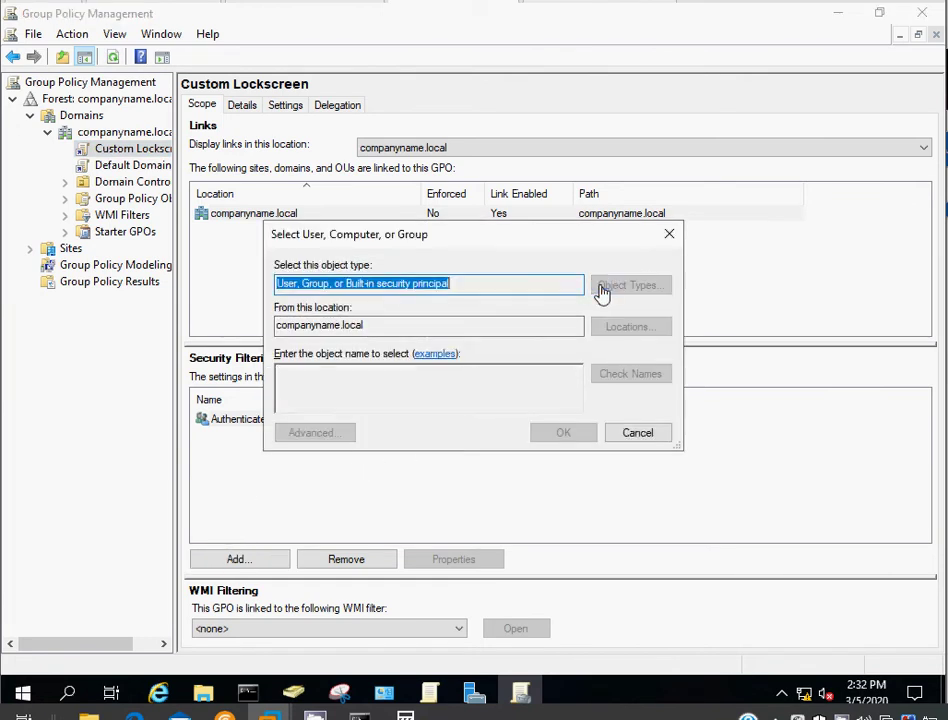
pyautogui.click(265, 312)
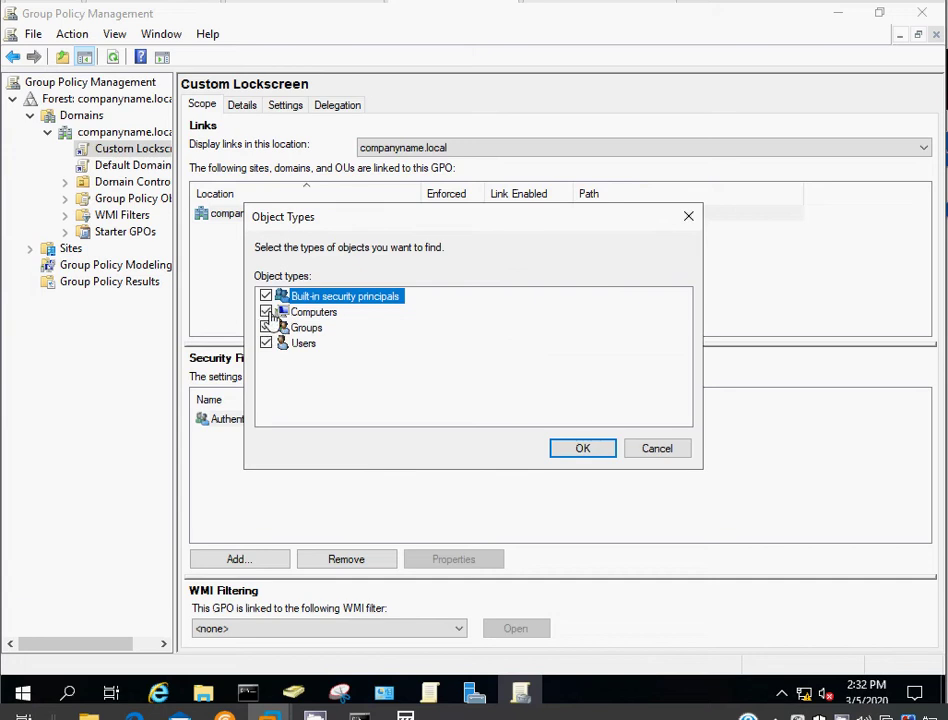
pyautogui.click(570, 450)
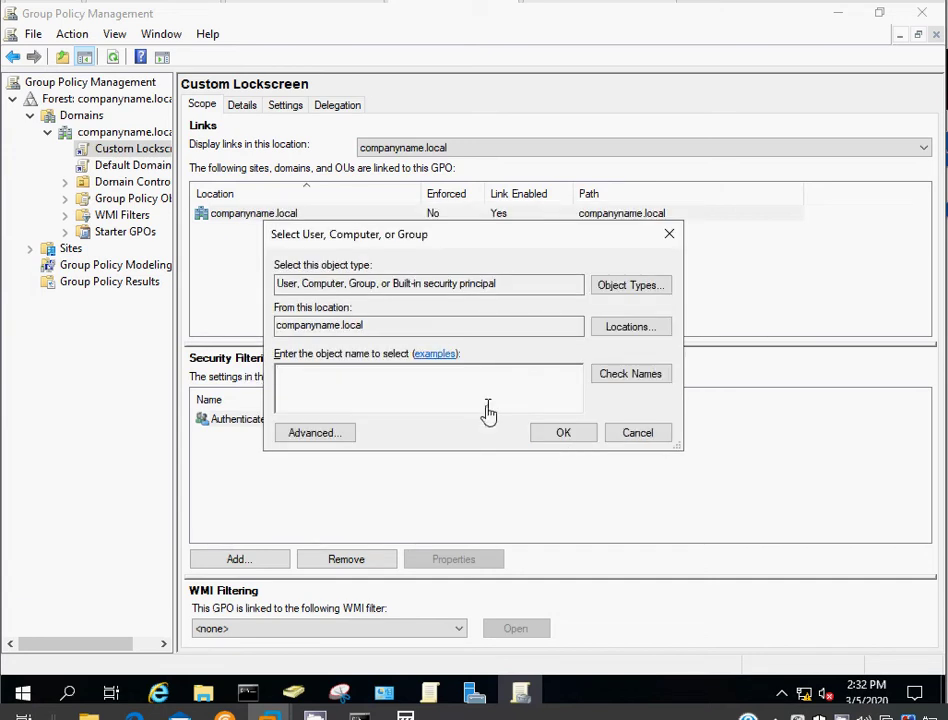
pyautogui.click(614, 286)
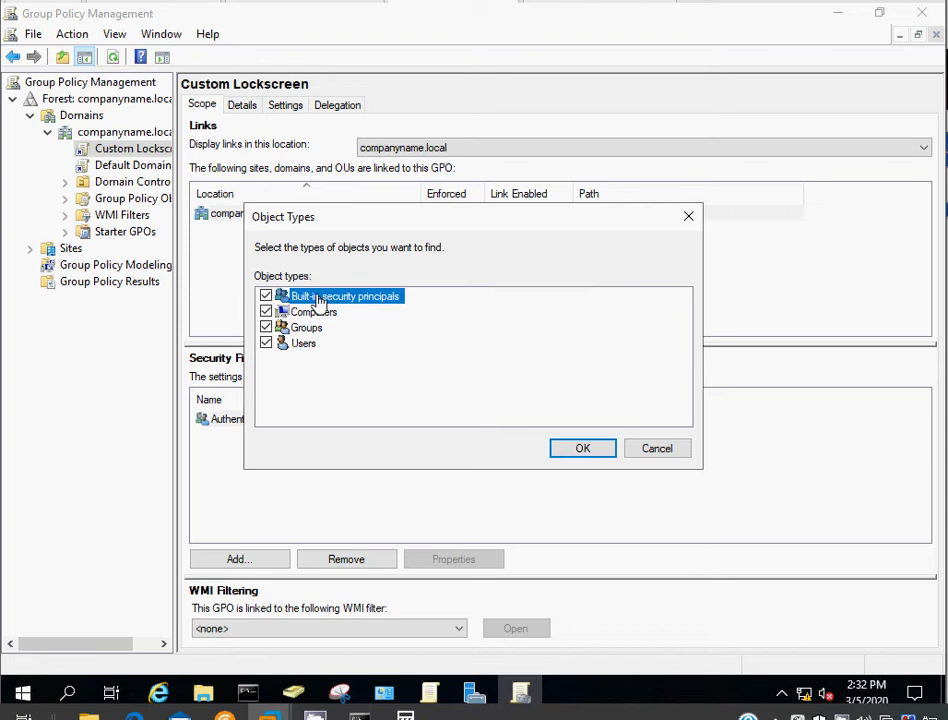
pyautogui.click(657, 450)
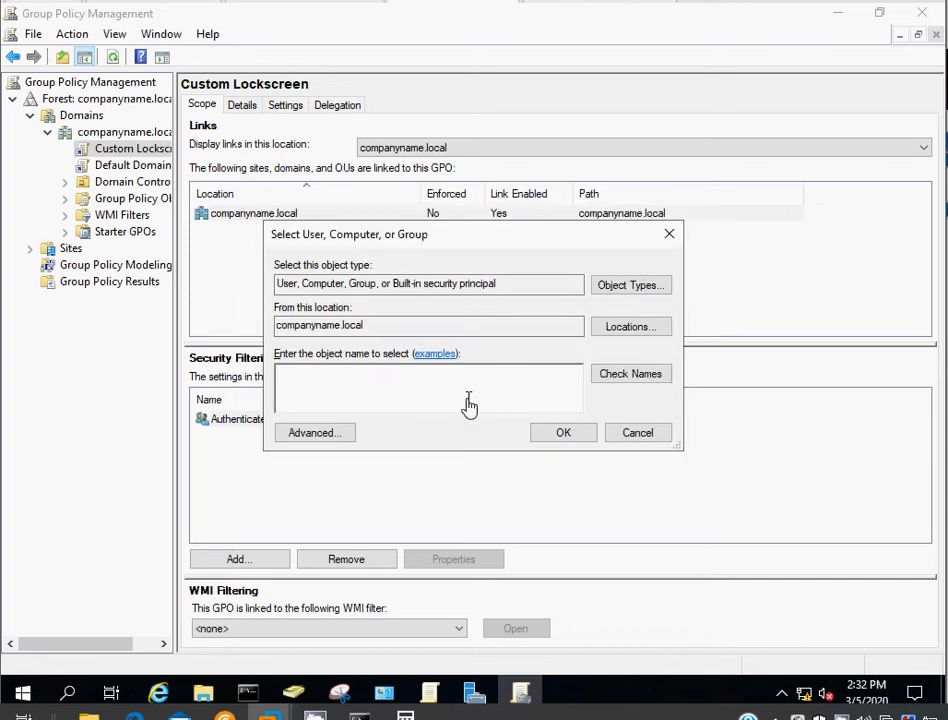
# - Enter Domain Users as the object name, verify it, and add the group to the GPO's security filtering
pyautogui.click(616, 385)
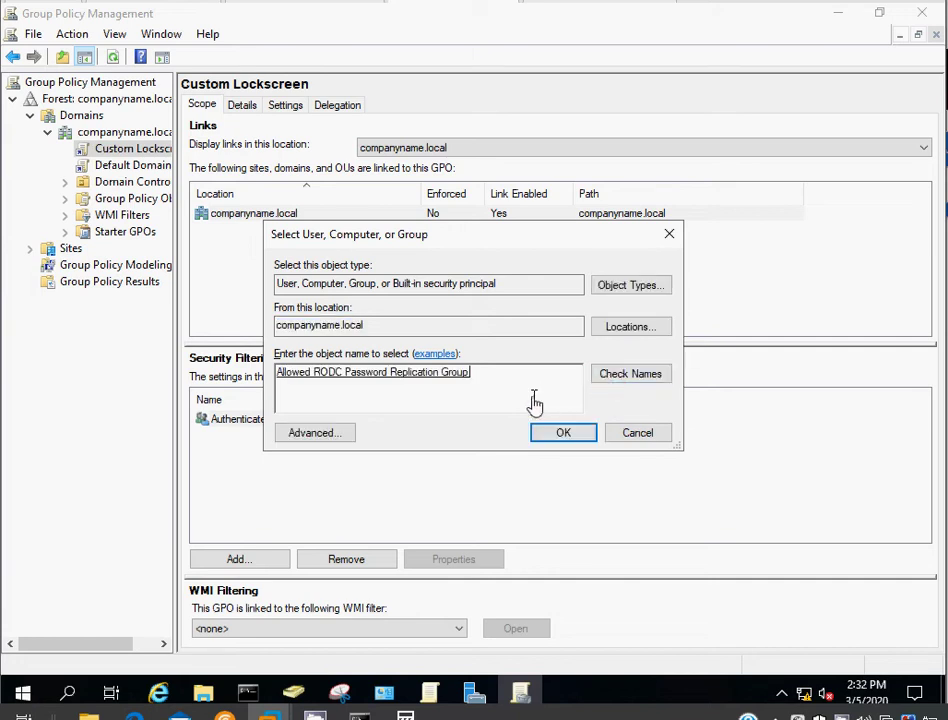
pyautogui.press('BackSpace')
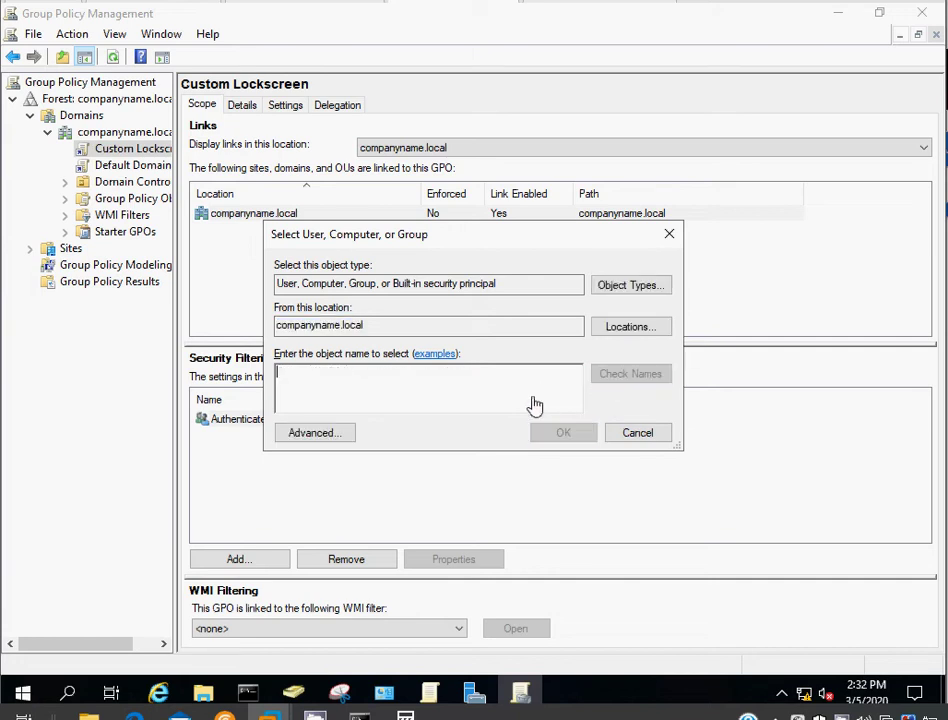
pyautogui.write('Domain Users')
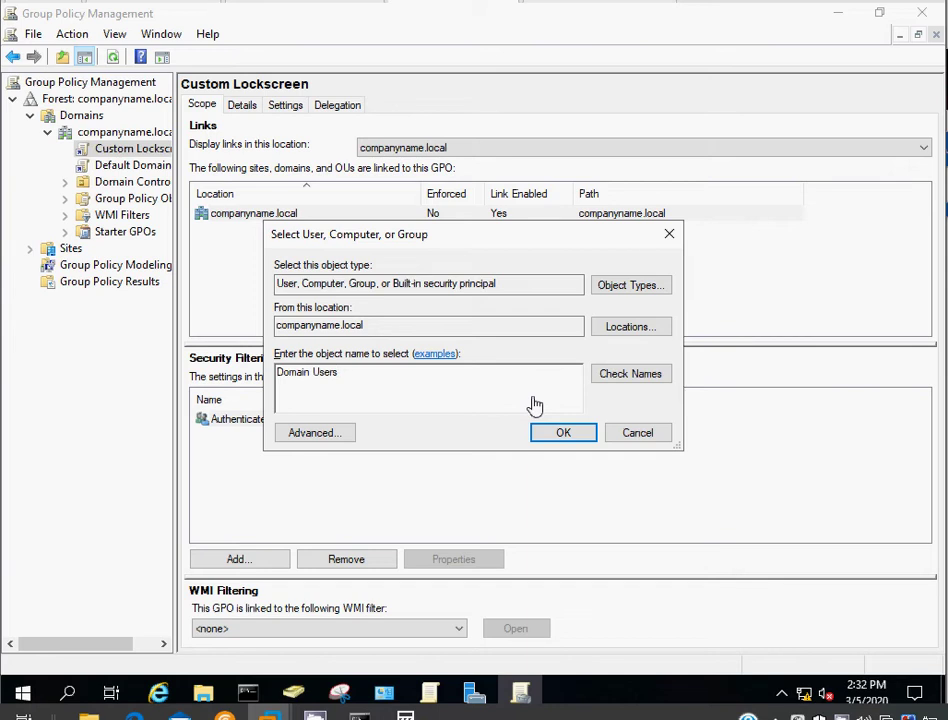
pyautogui.click(636, 376)
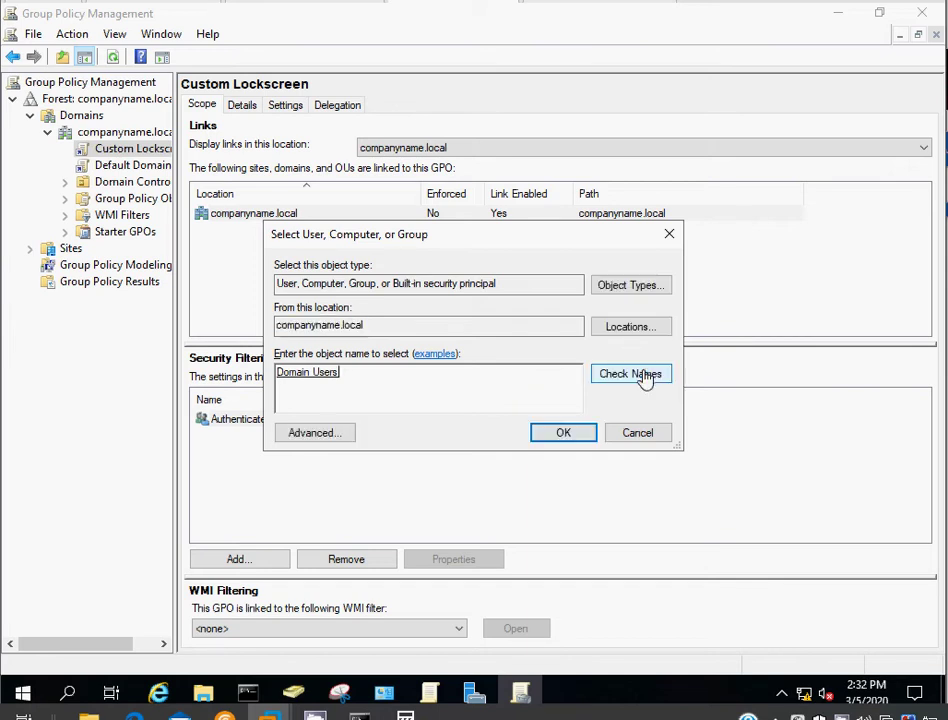
pyautogui.click(564, 438)
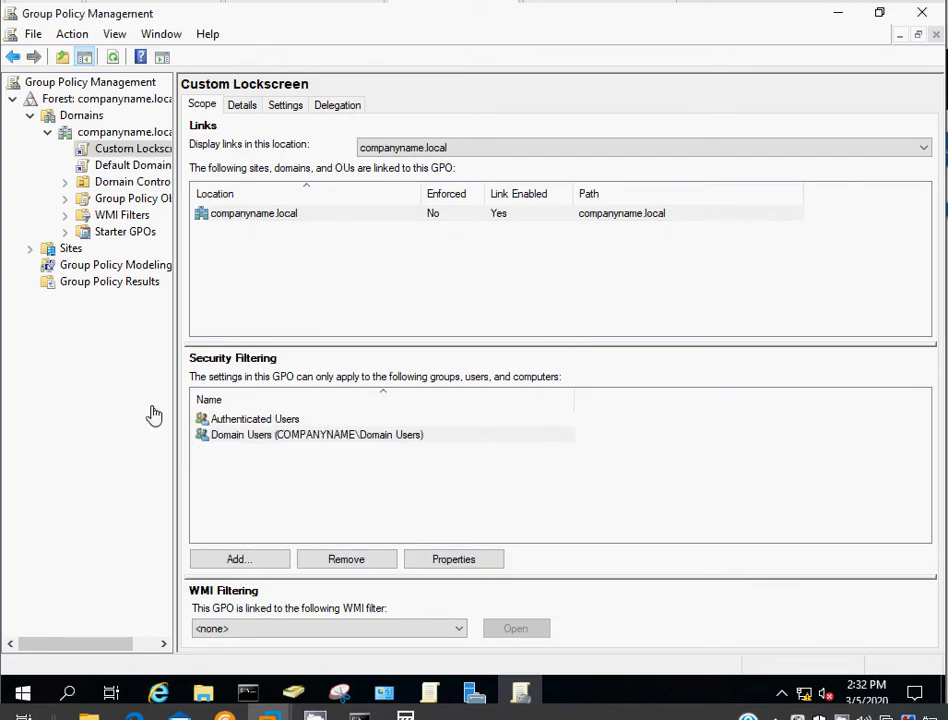
# - Open the Custom Lockscreen GPO for editing and expand Administrative Templates under the Computer Configuration policies
pyautogui.click(241, 106)
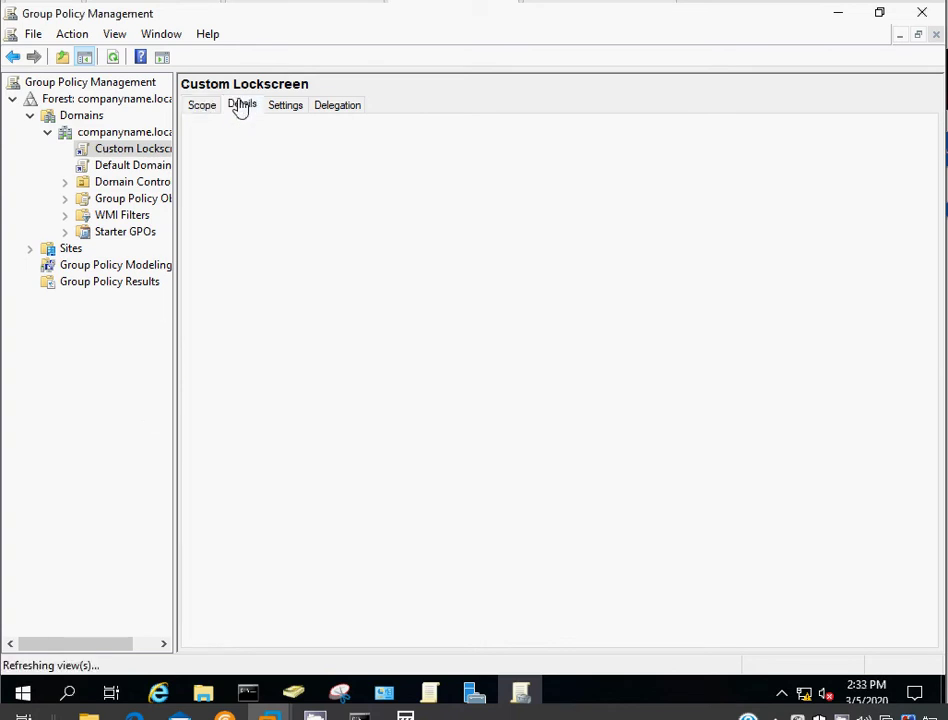
pyautogui.rightClick(120, 150)
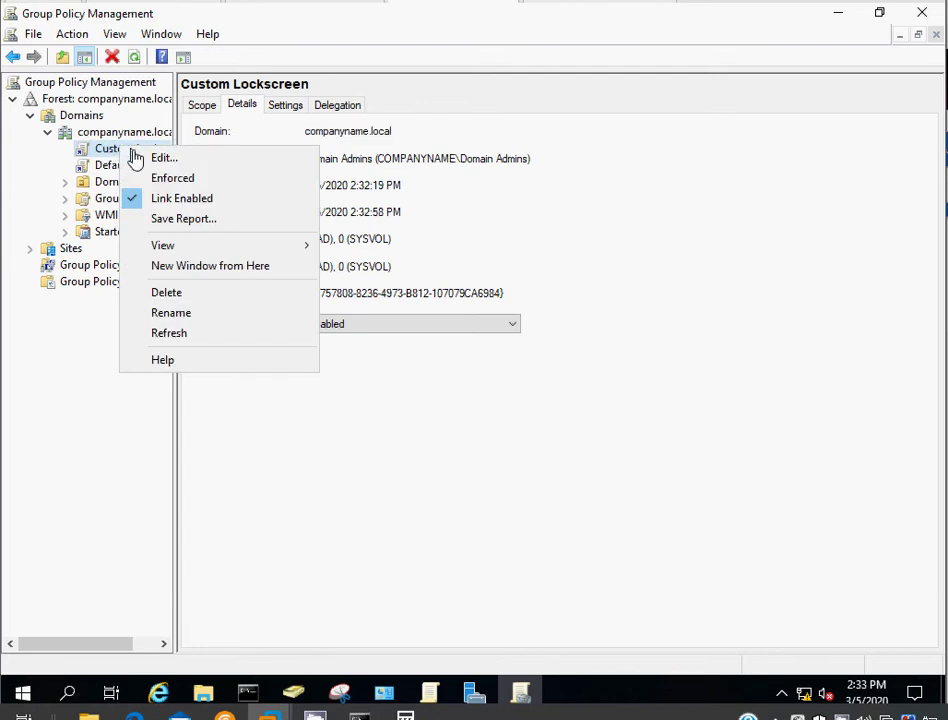
pyautogui.click(139, 157)
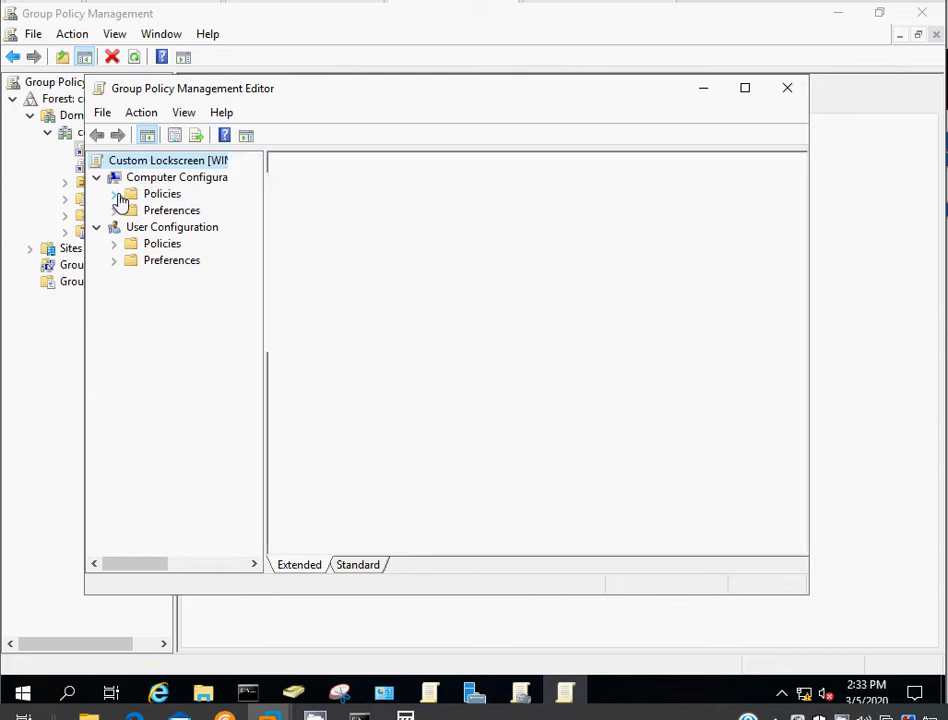
pyautogui.click(116, 194)
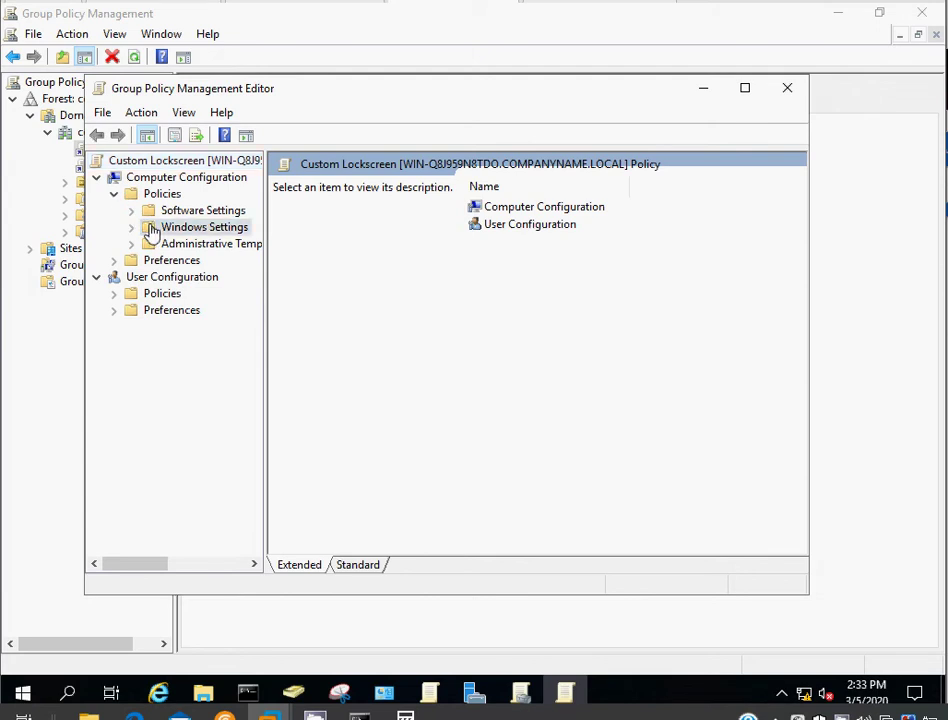
pyautogui.click(152, 230)
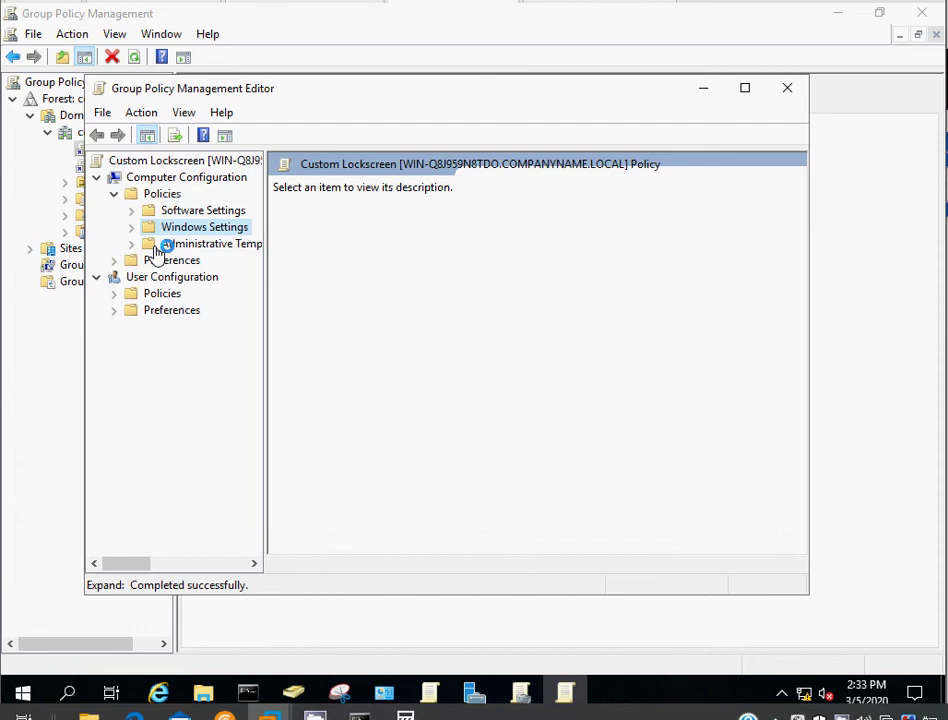
pyautogui.click(156, 245)
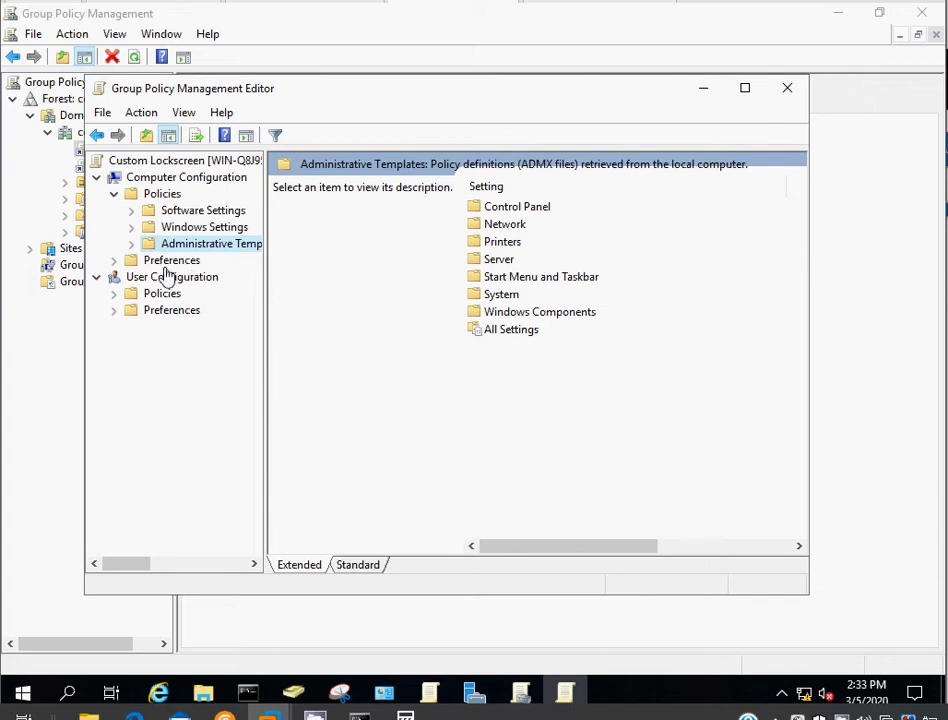
pyautogui.click(131, 244)
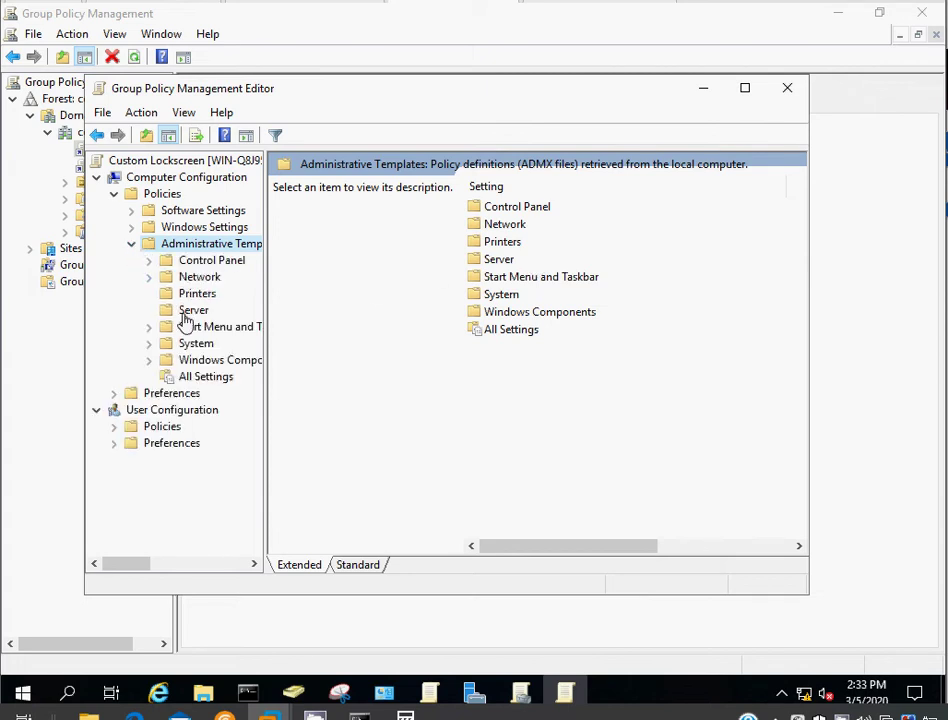
# - Look through Windows Components, Windows Settings, All Settings and Preferences under Computer Configuration for the lock screen policy
pyautogui.click(169, 362)
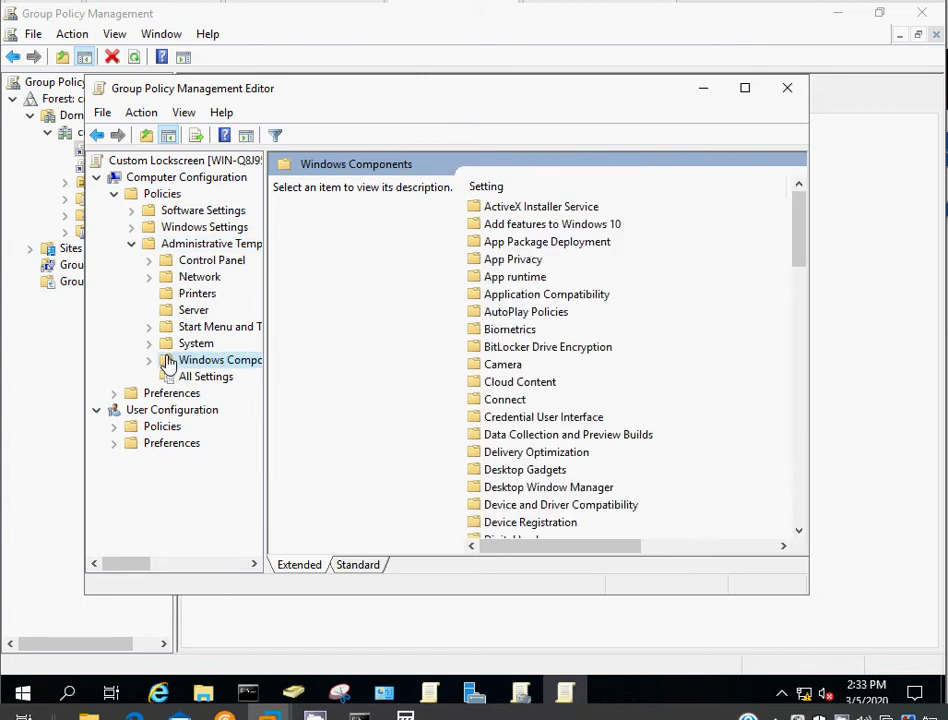
pyautogui.click(150, 360)
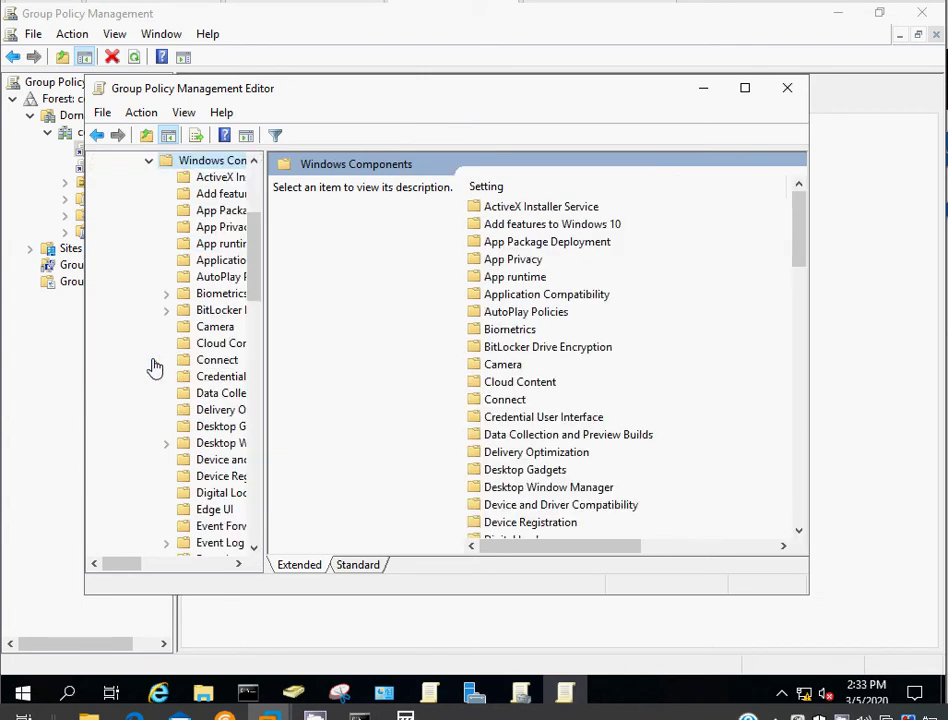
pyautogui.click(148, 161)
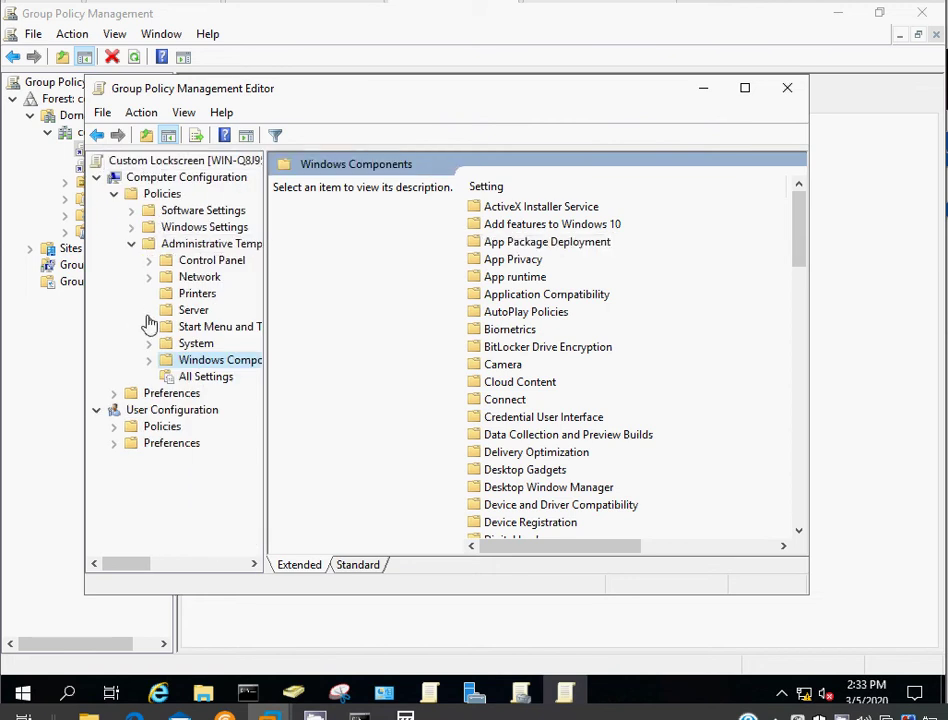
pyautogui.click(132, 227)
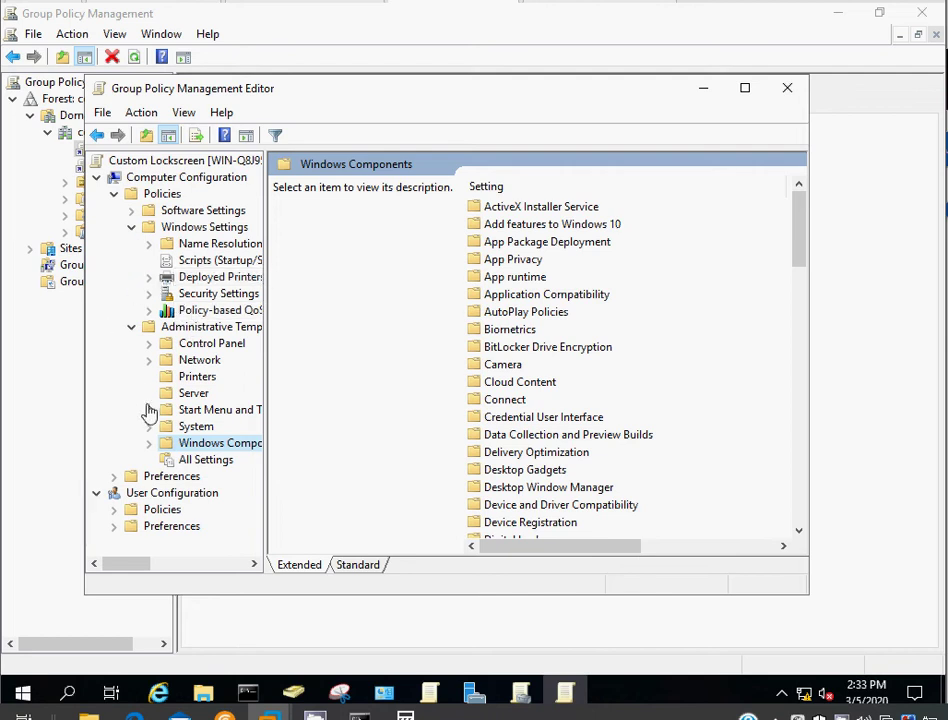
pyautogui.click(184, 460)
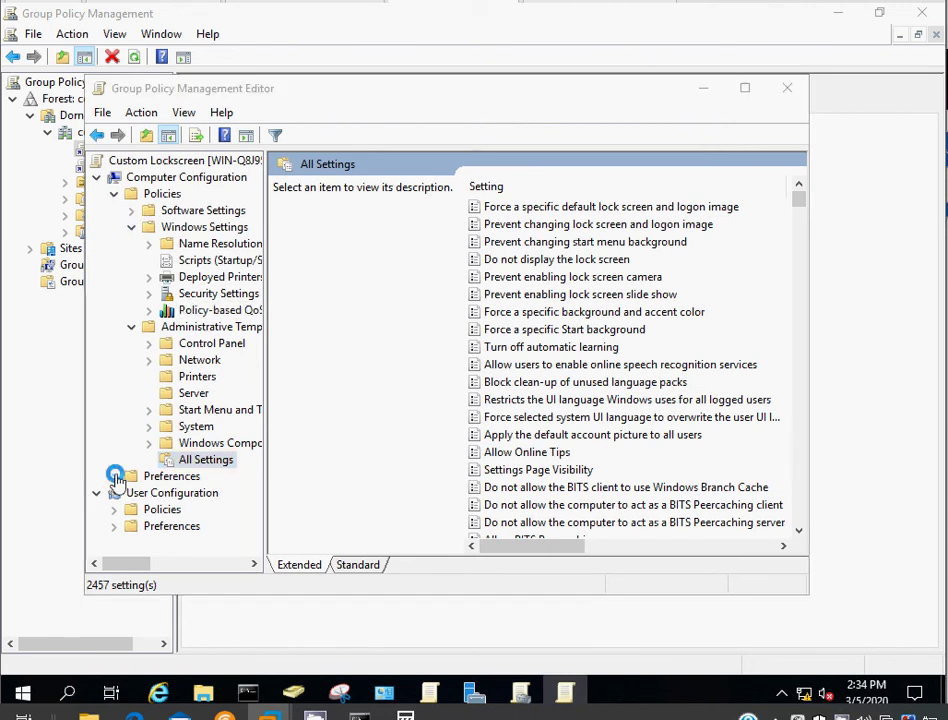
pyautogui.moveTo(160, 494); pyautogui.dragTo(157, 509)
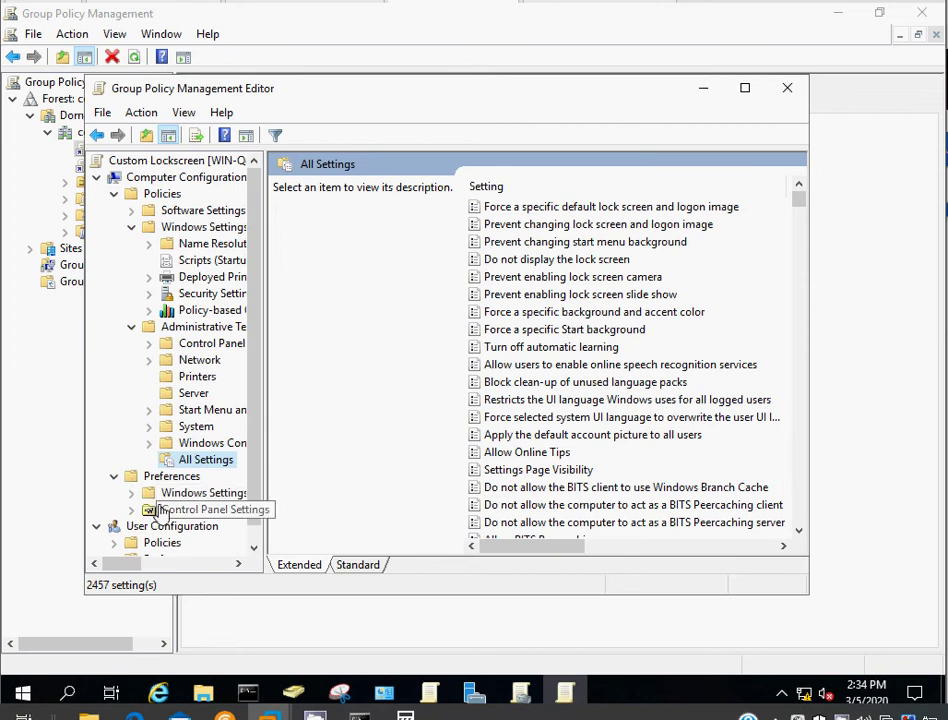
pyautogui.click(131, 494)
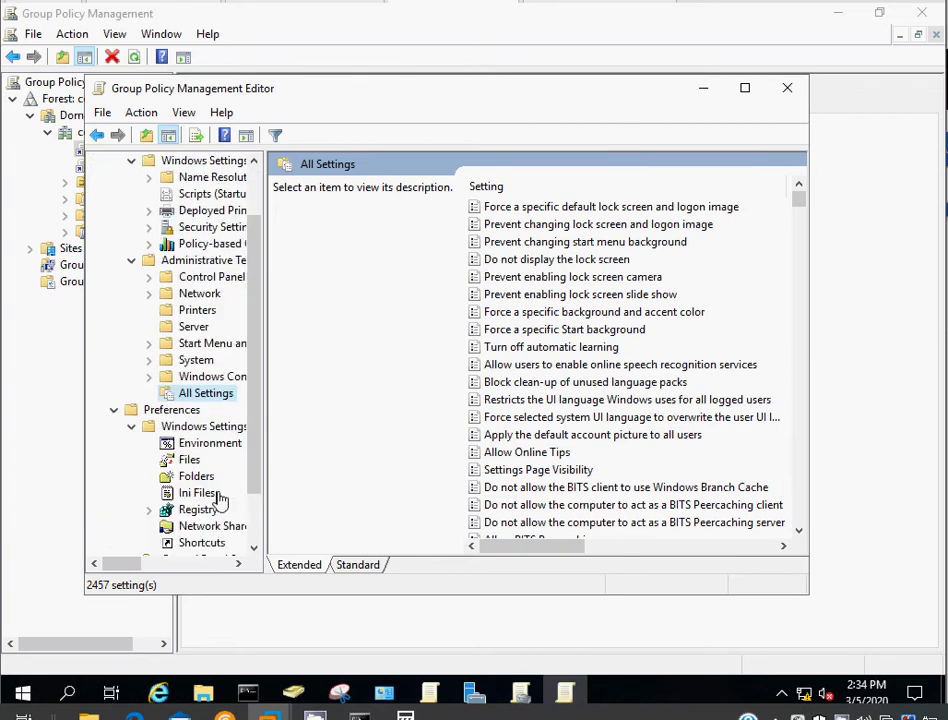
pyautogui.click(252, 513)
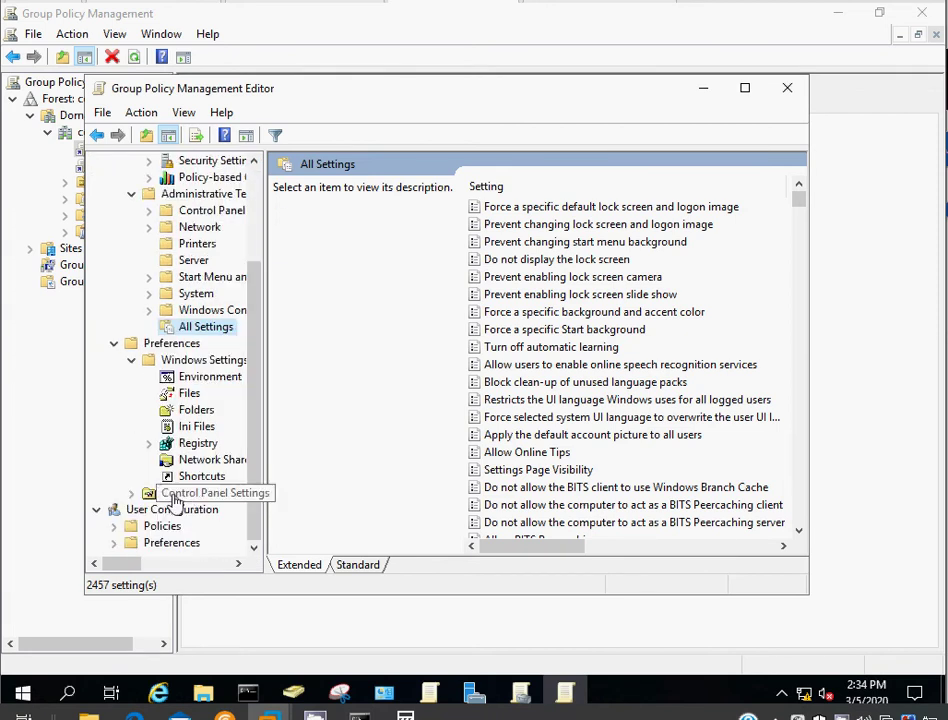
pyautogui.click(152, 311)
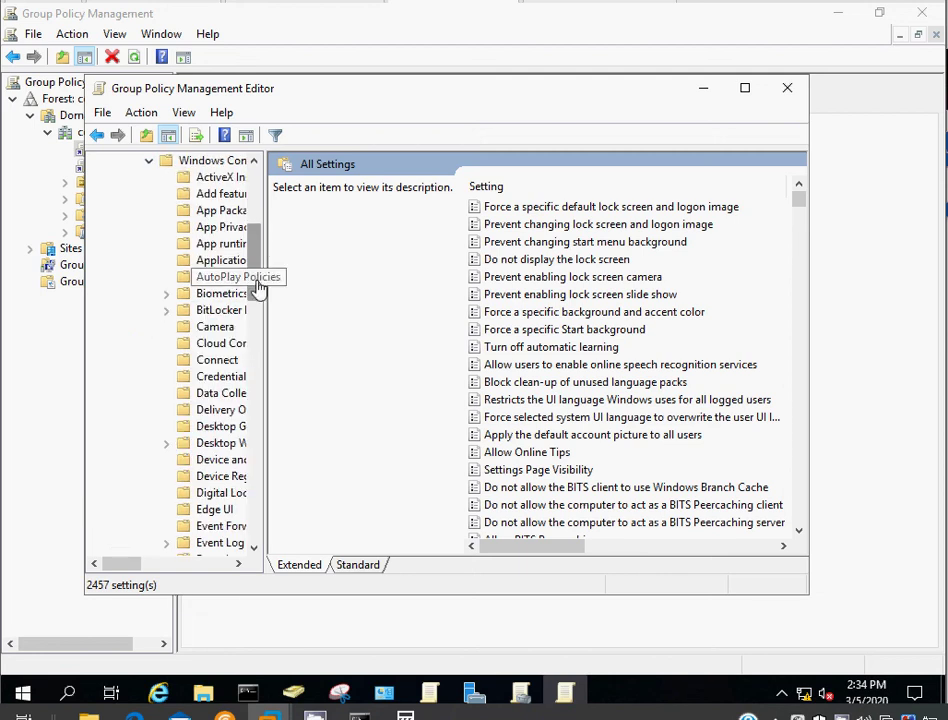
pyautogui.moveTo(256, 286); pyautogui.dragTo(262, 370)
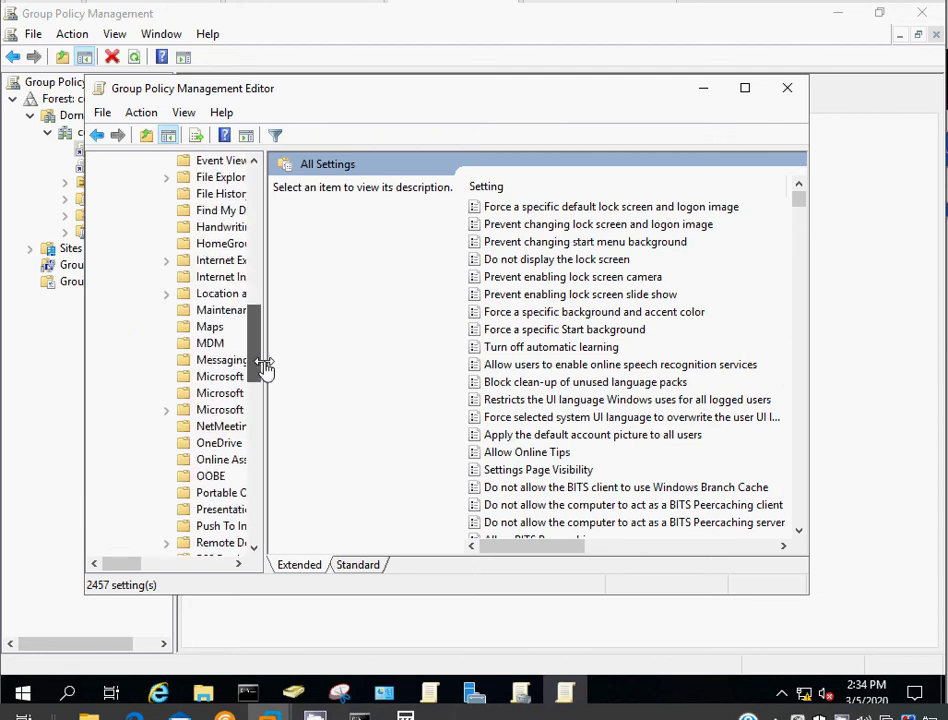
# - Maximize the policy editor and widen its console tree, collapsing Windows Components to bring the Administrative Templates folders together
pyautogui.doubleClick(294, 93)
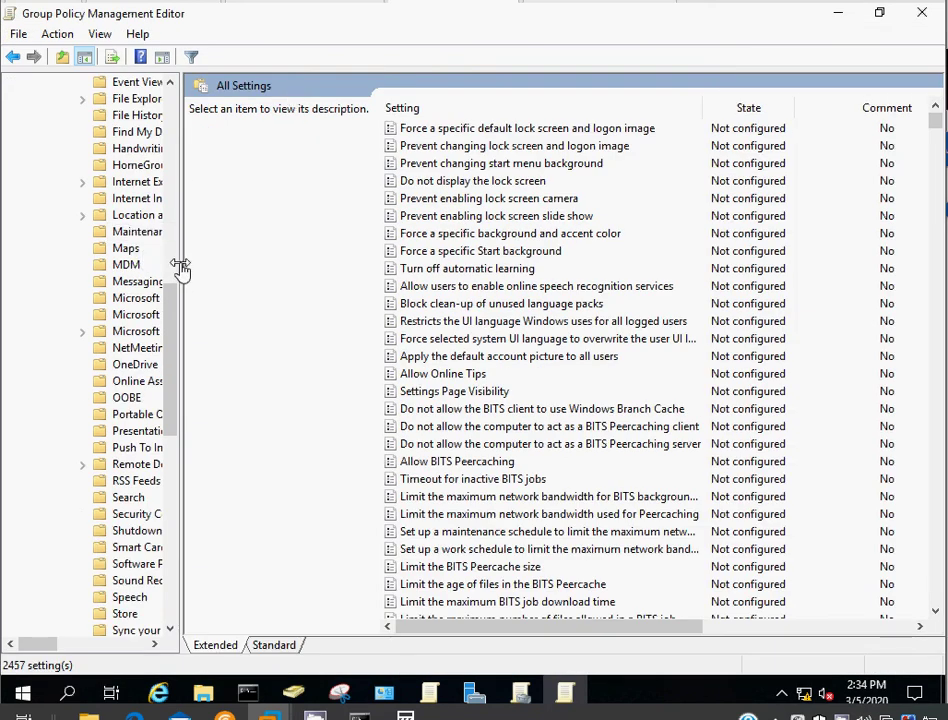
pyautogui.moveTo(181, 268); pyautogui.dragTo(273, 258)
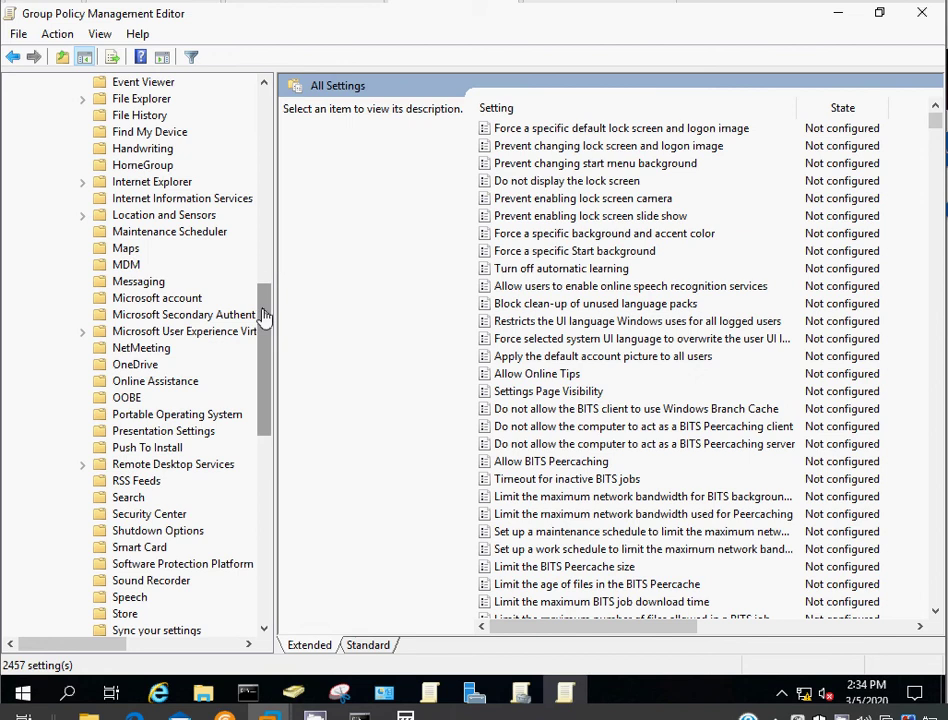
pyautogui.moveTo(264, 310); pyautogui.dragTo(264, 113)
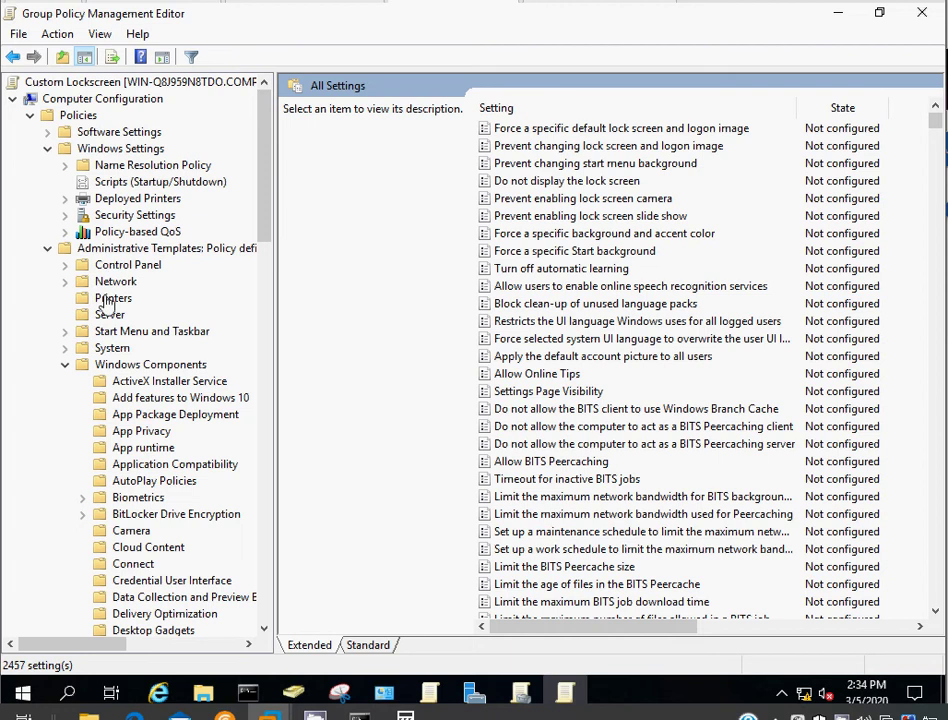
pyautogui.click(66, 366)
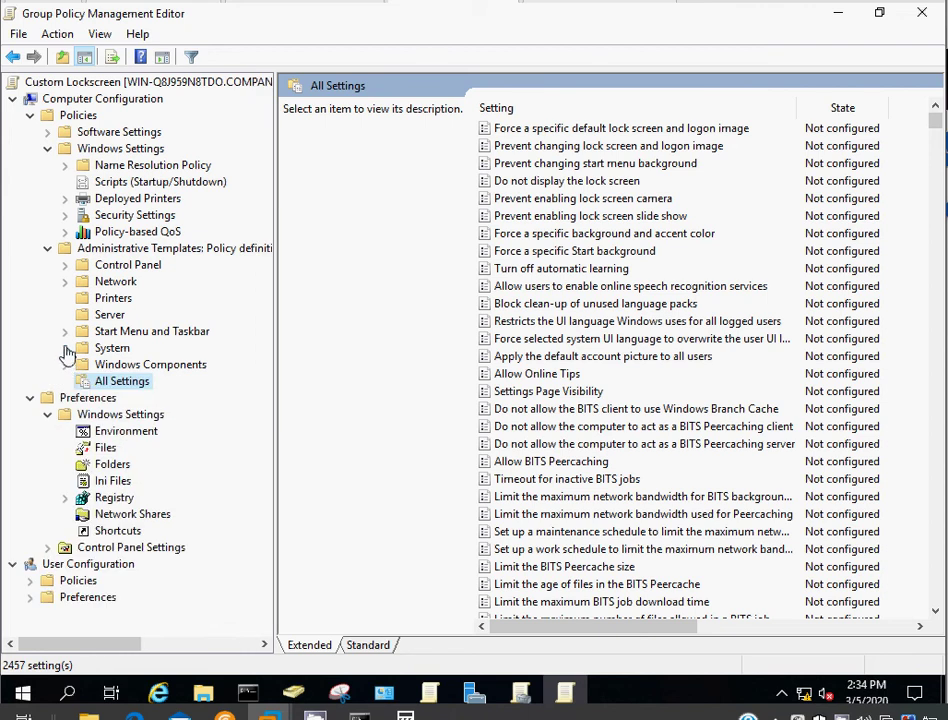
pyautogui.click(65, 350)
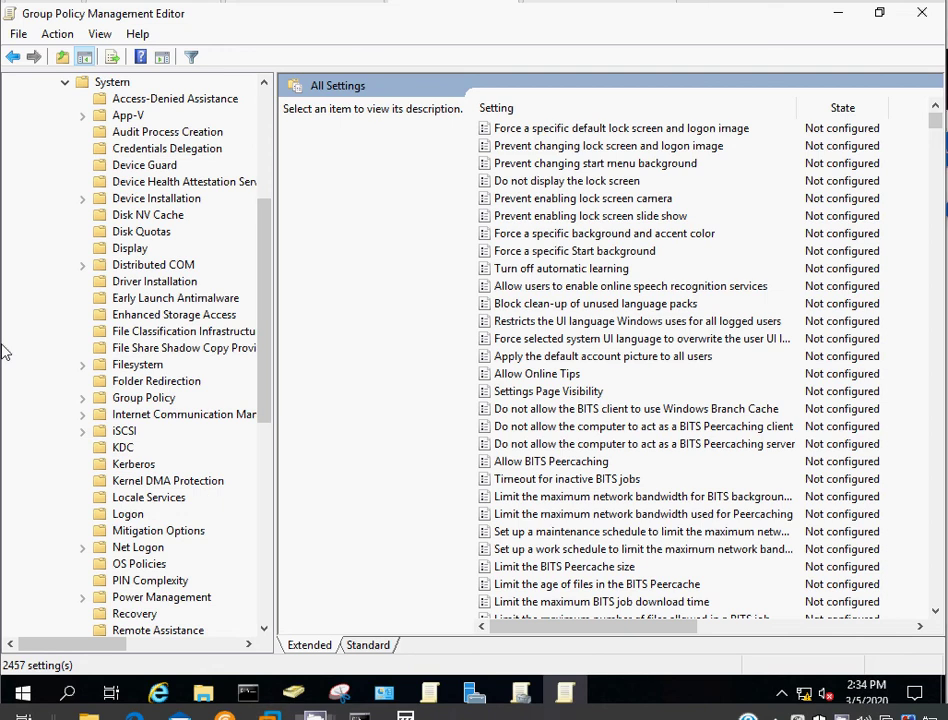
pyautogui.moveTo(340, 692)
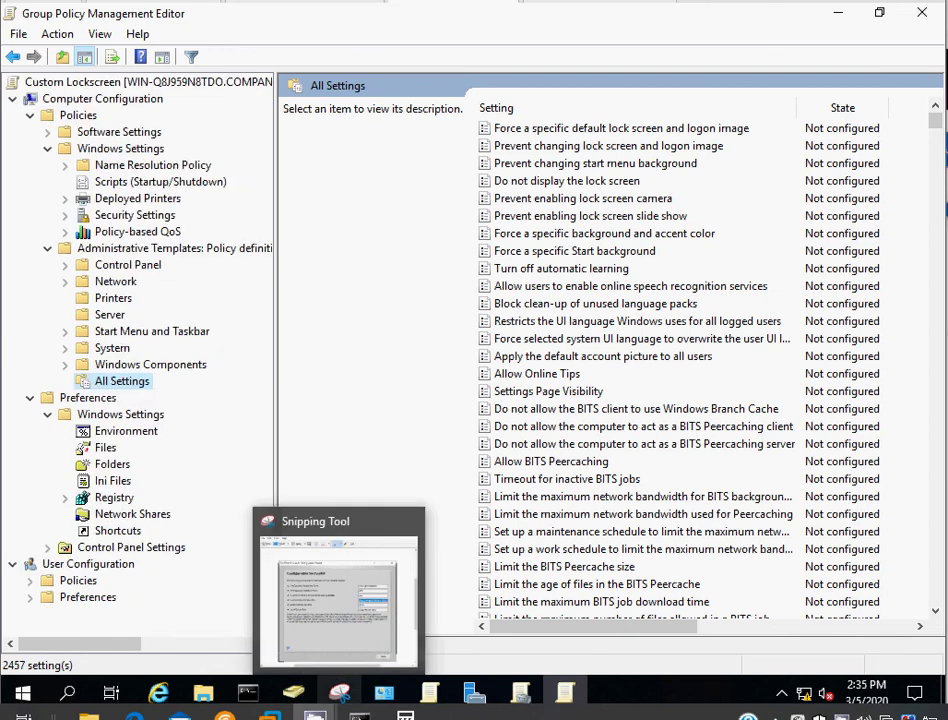
# - Show the Personalization policies under Administrative Templates, Control Panel, and collapse the Windows Settings and Preferences branches
pyautogui.click(66, 266)
pyautogui.click(100, 283)
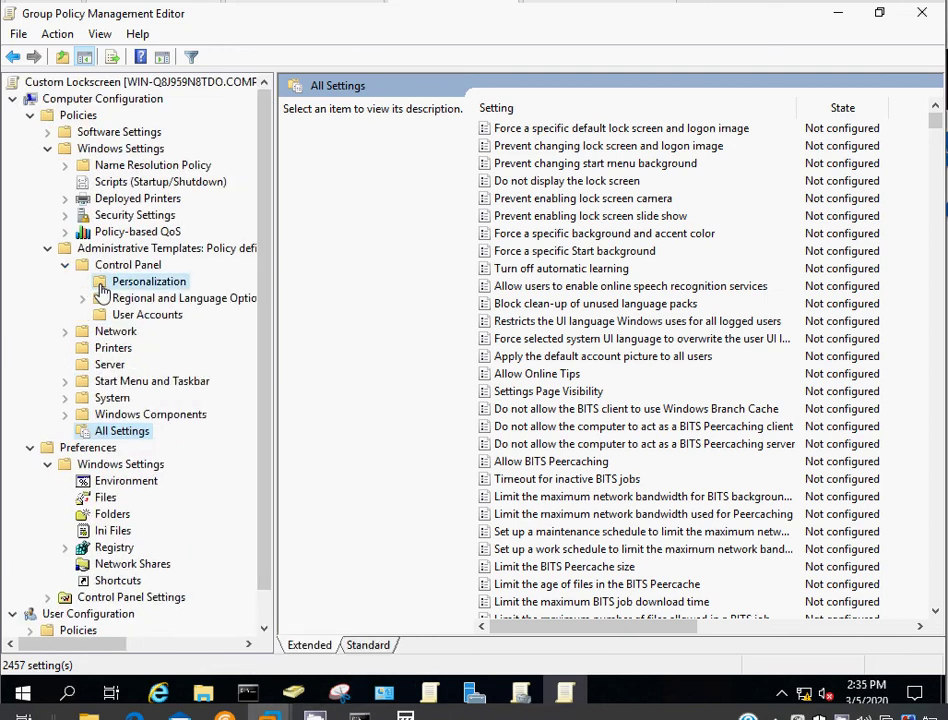
pyautogui.click(660, 130)
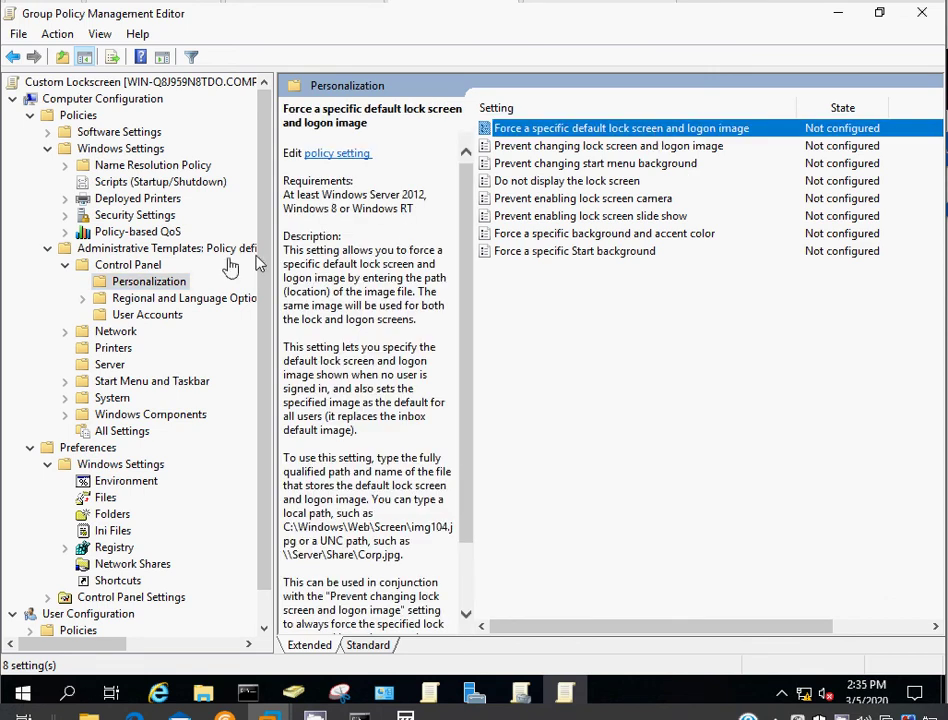
pyautogui.click(47, 148)
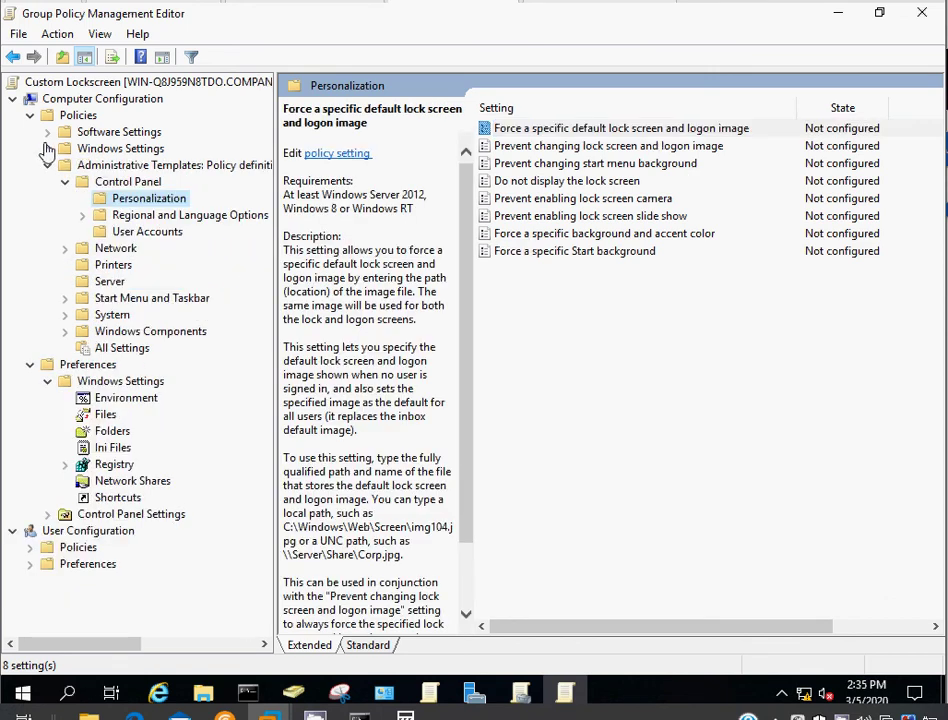
pyautogui.click(30, 365)
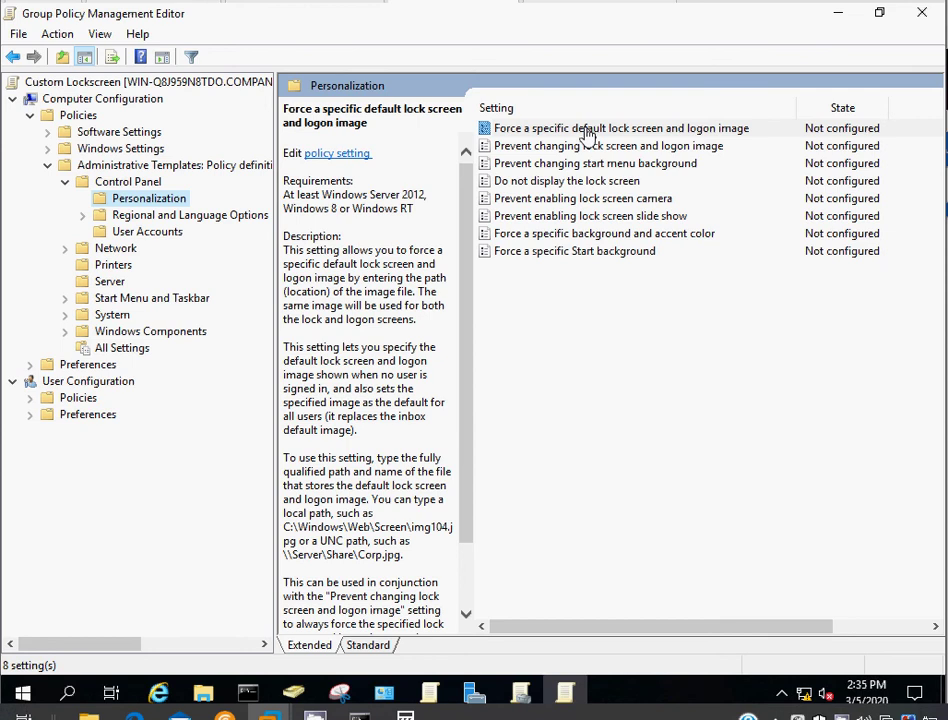
# - Open the "Force a specific default lock screen and logon image" policy and set it to Enabled
pyautogui.click(667, 133)
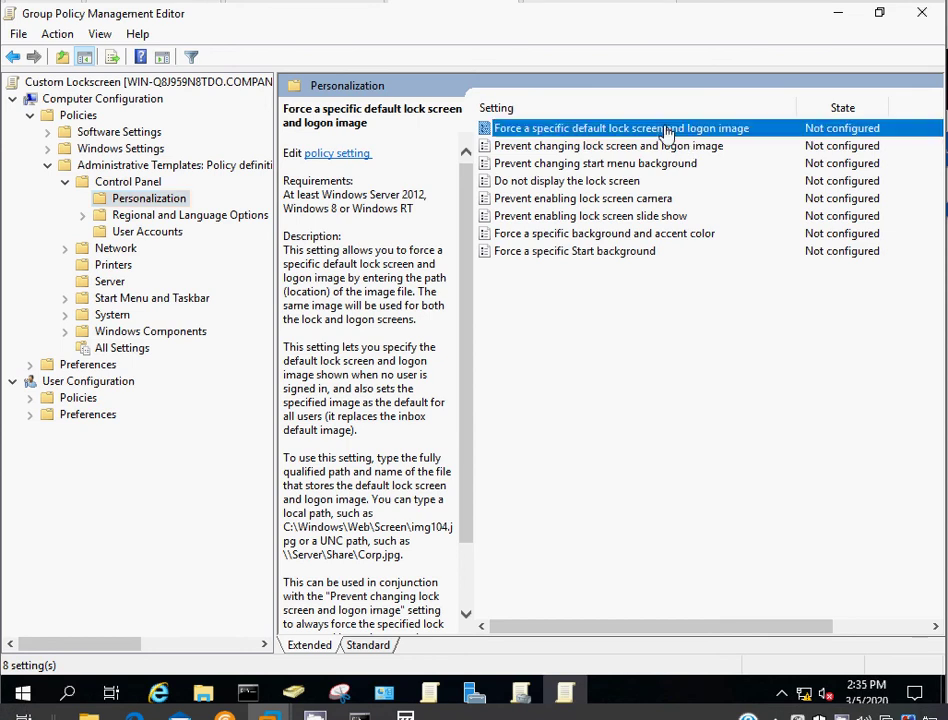
pyautogui.doubleClick(614, 132)
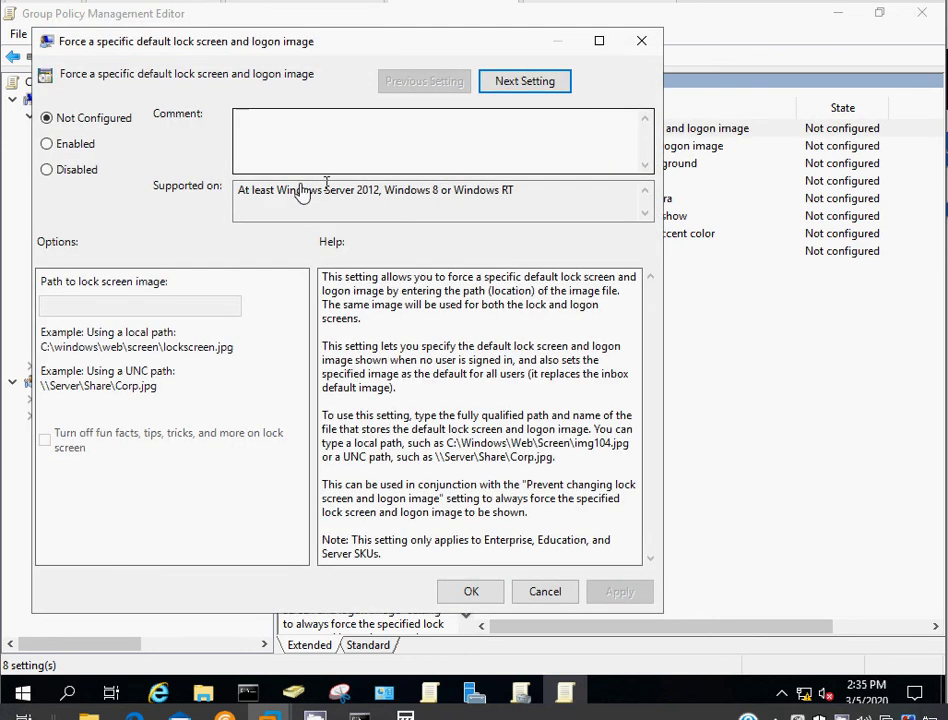
pyautogui.click(70, 146)
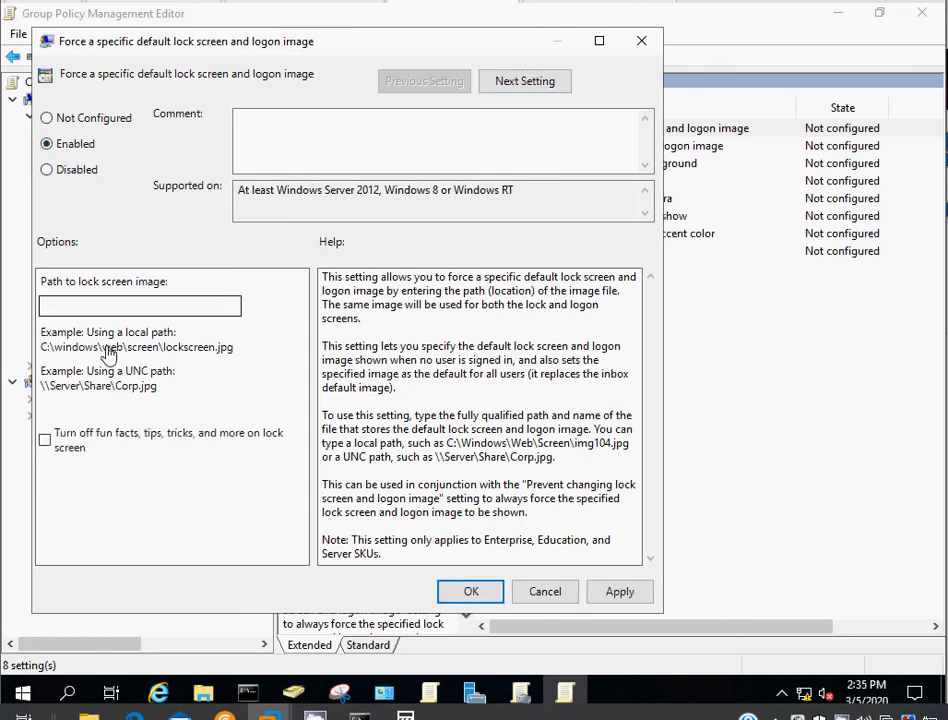
pyautogui.click(97, 306)
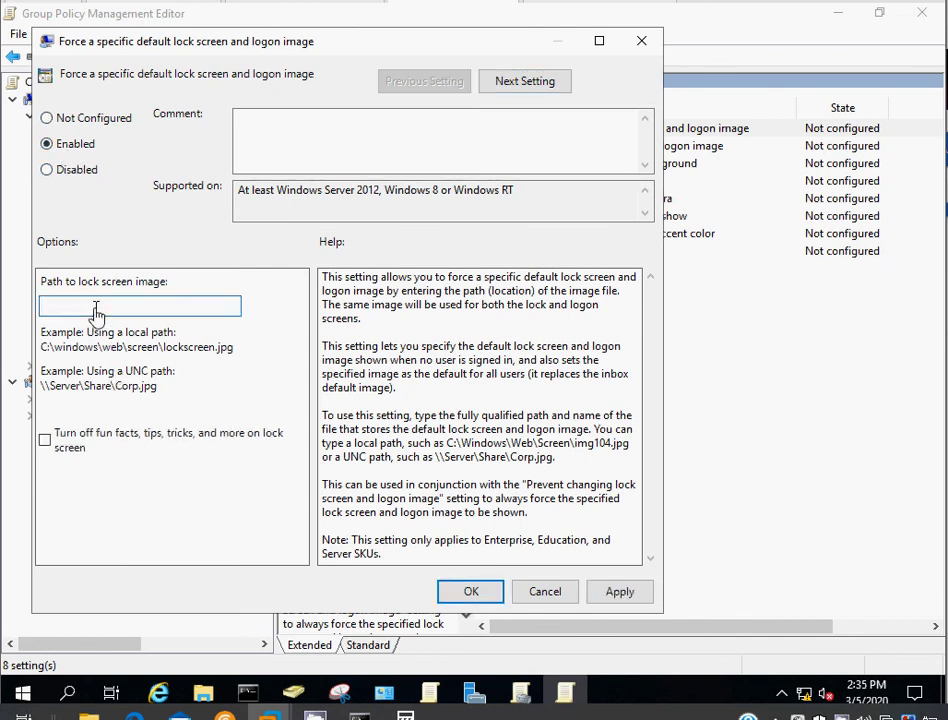
# - Switch to File Explorer and create a folder named "lockscreen" in the root of Local Disk (C:)
pyautogui.click(203, 693)
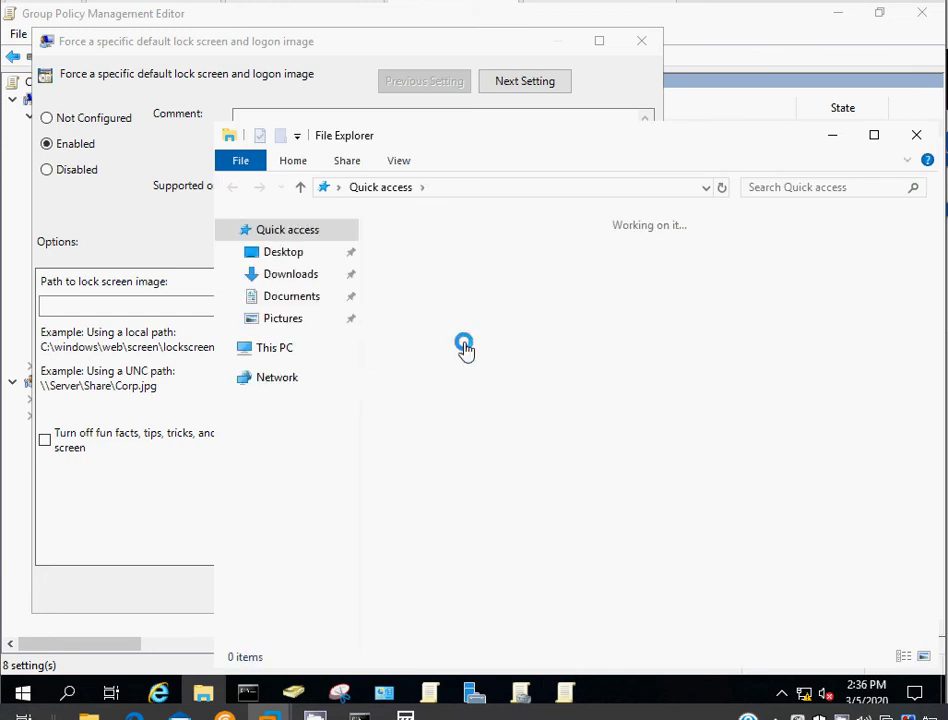
pyautogui.click(309, 357)
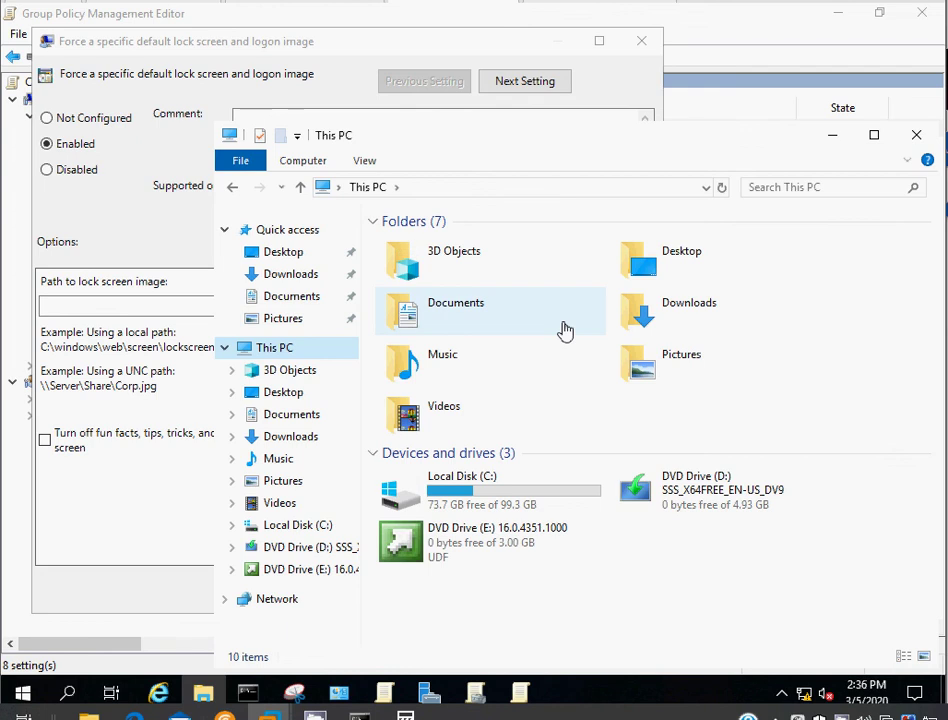
pyautogui.doubleClick(538, 483)
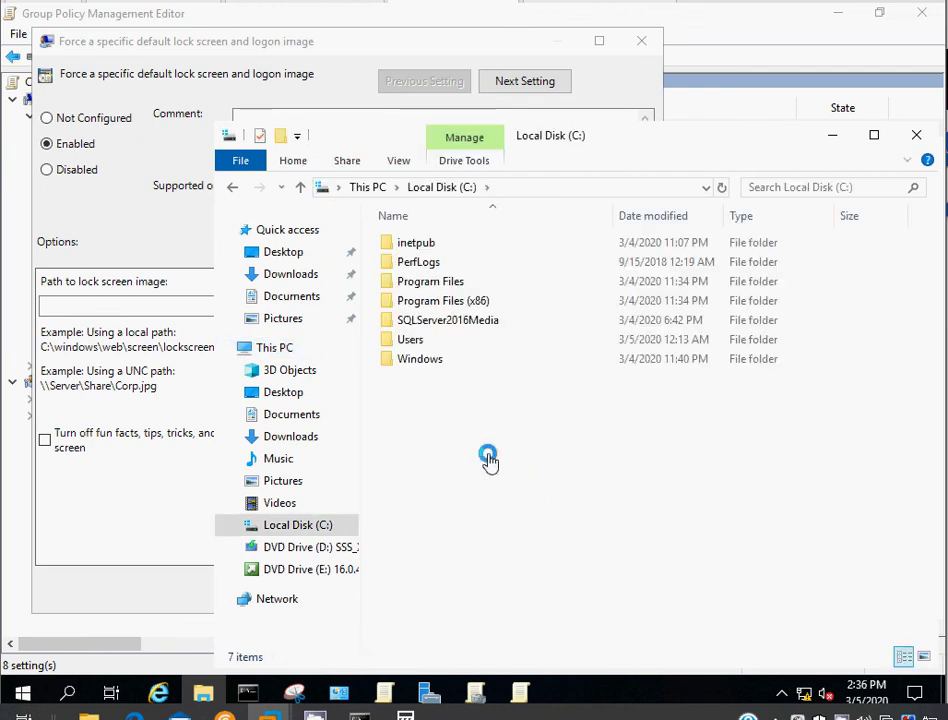
pyautogui.rightClick(489, 456)
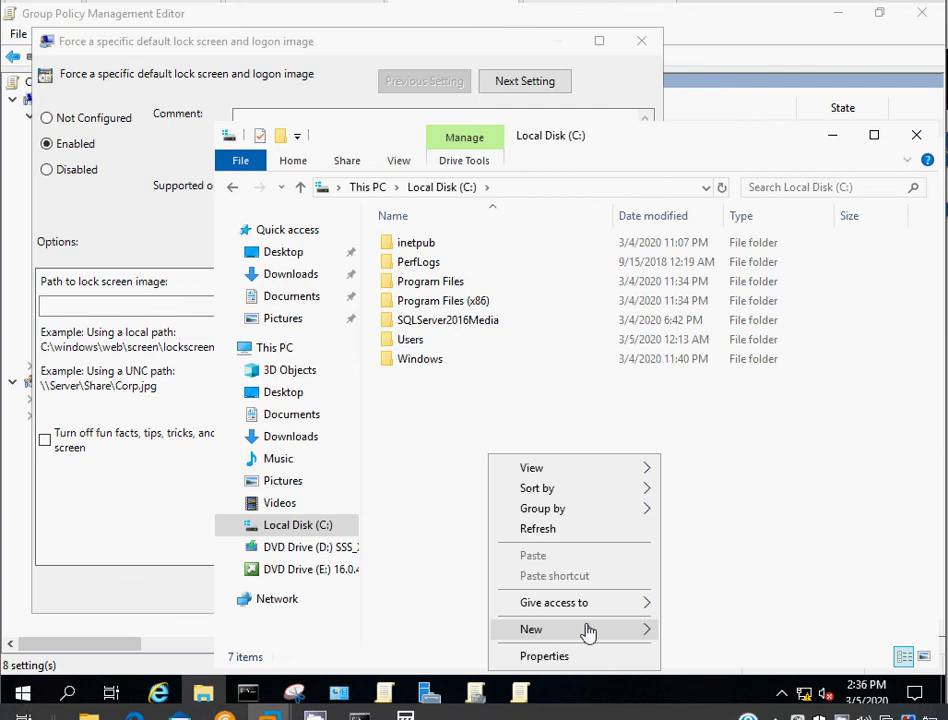
pyautogui.moveTo(586, 631)
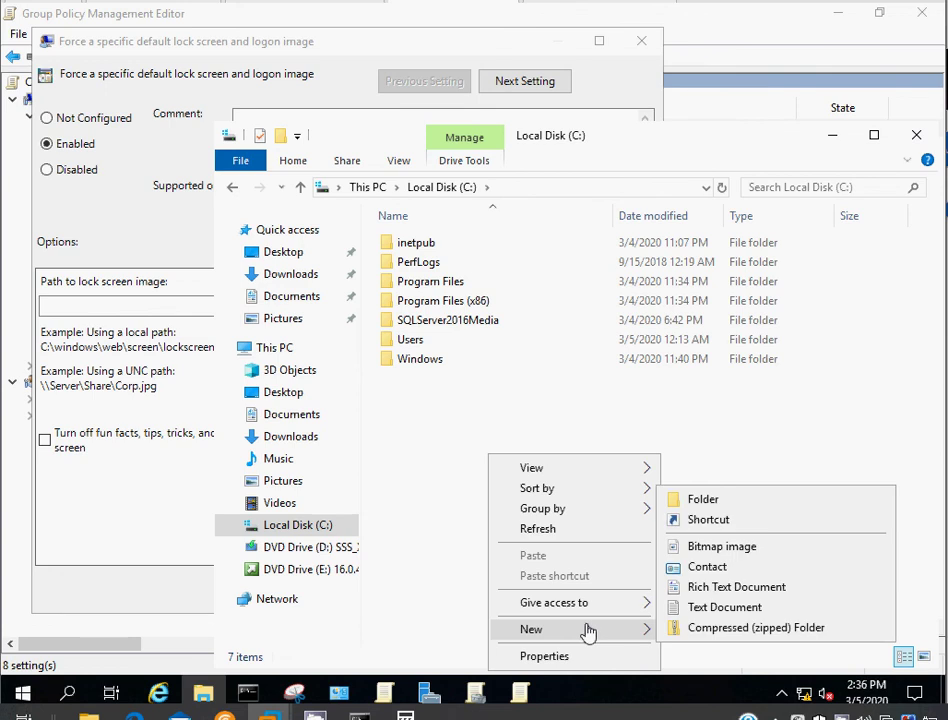
pyautogui.click(768, 505)
pyautogui.write('lockscreen')
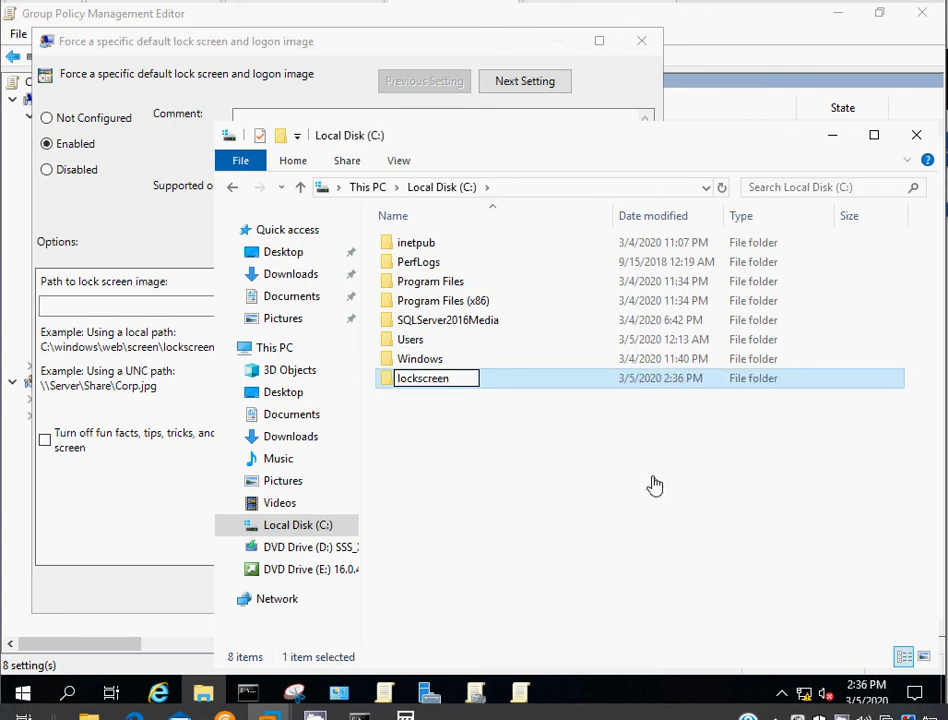
pyautogui.click(600, 465)
# - Create a new bitmap image named "lockscreen" inside the lockscreen folder on Local Disk (C:)
pyautogui.click(438, 380)
pyautogui.doubleClick(427, 380)
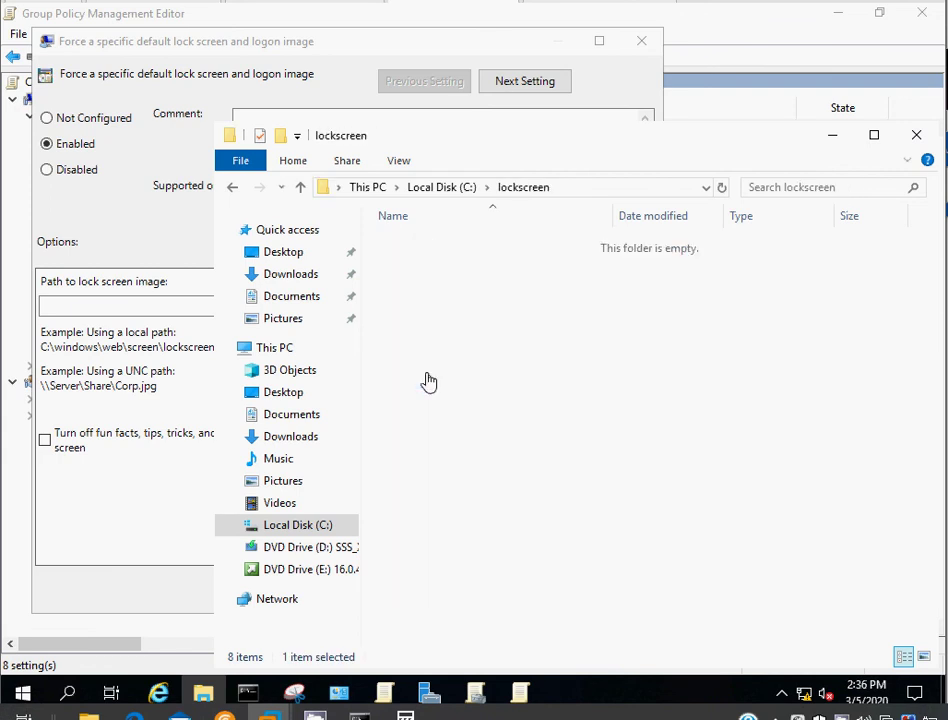
pyautogui.rightClick(425, 381)
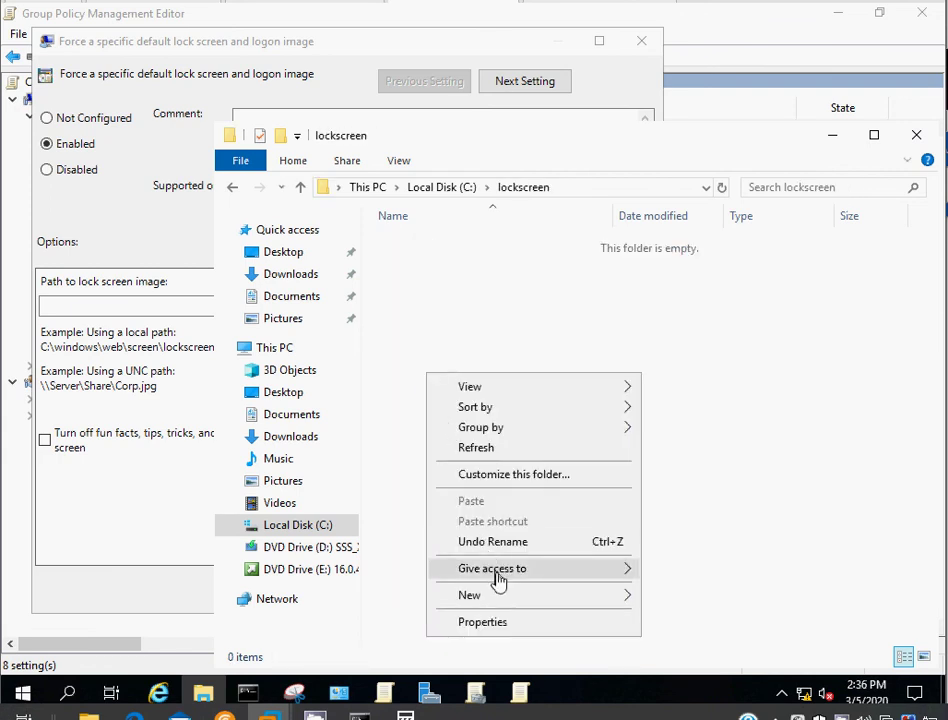
pyautogui.moveTo(506, 600)
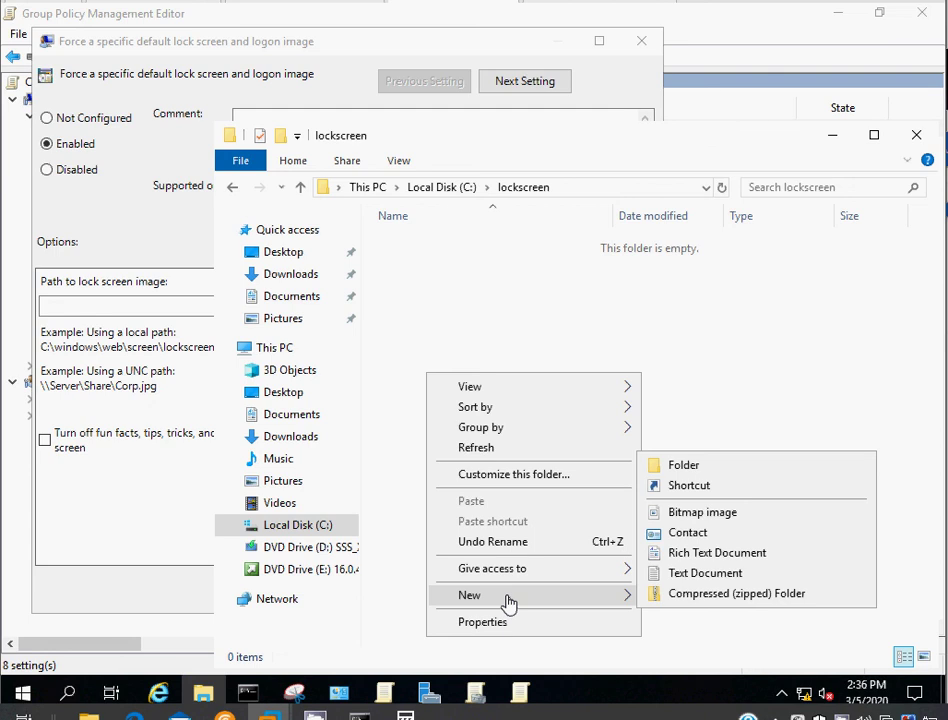
pyautogui.click(715, 512)
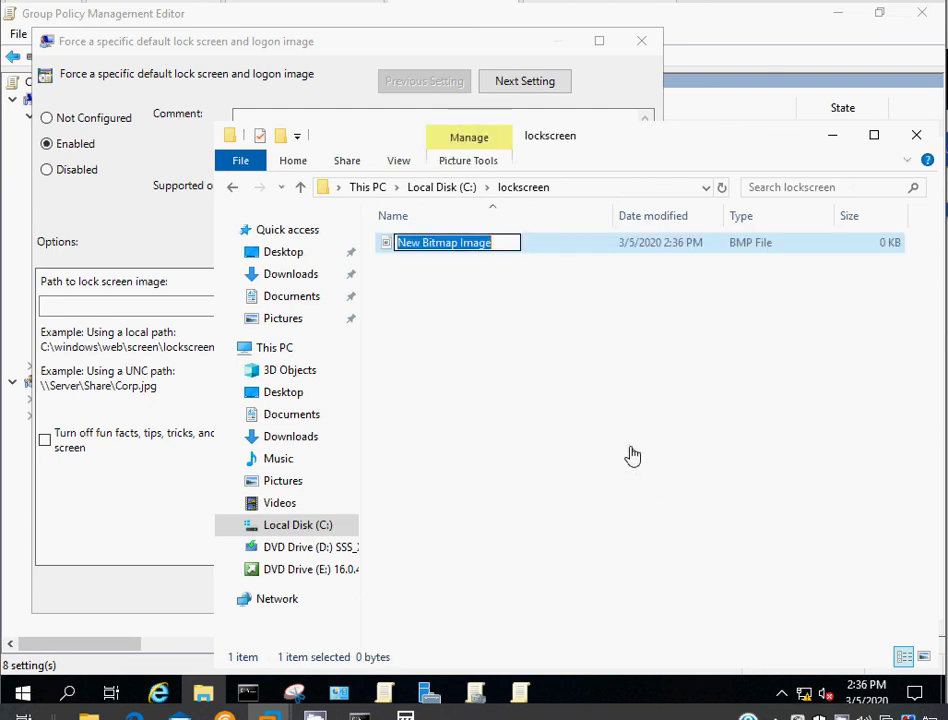
pyautogui.write('lockscreen')
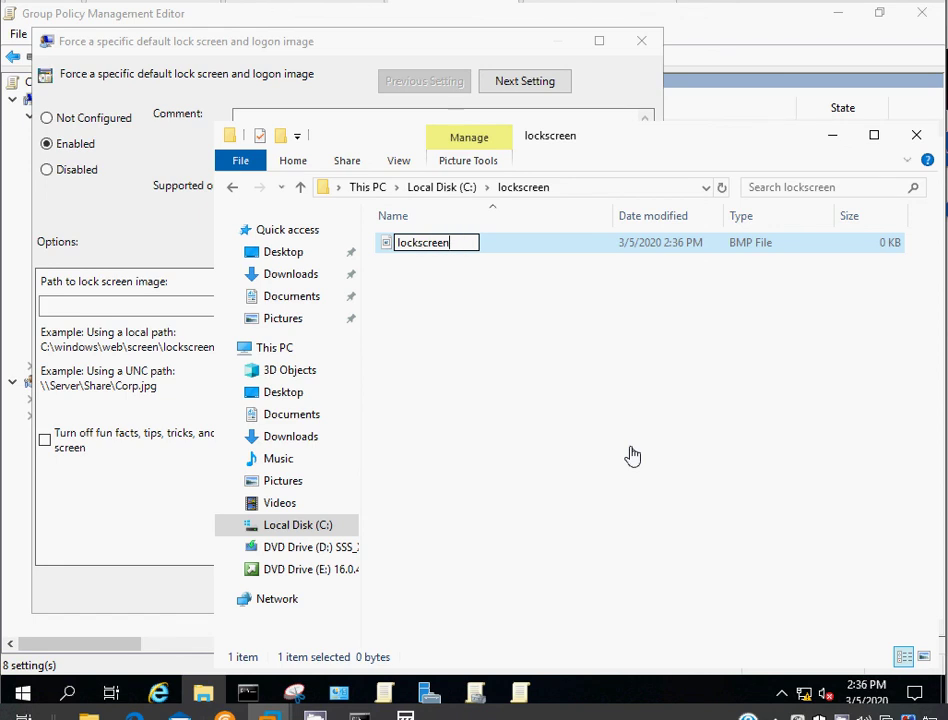
pyautogui.click(632, 455)
# - Share the lockscreen folder on the network with Everyone, granting Read permission
pyautogui.rightClick(632, 455)
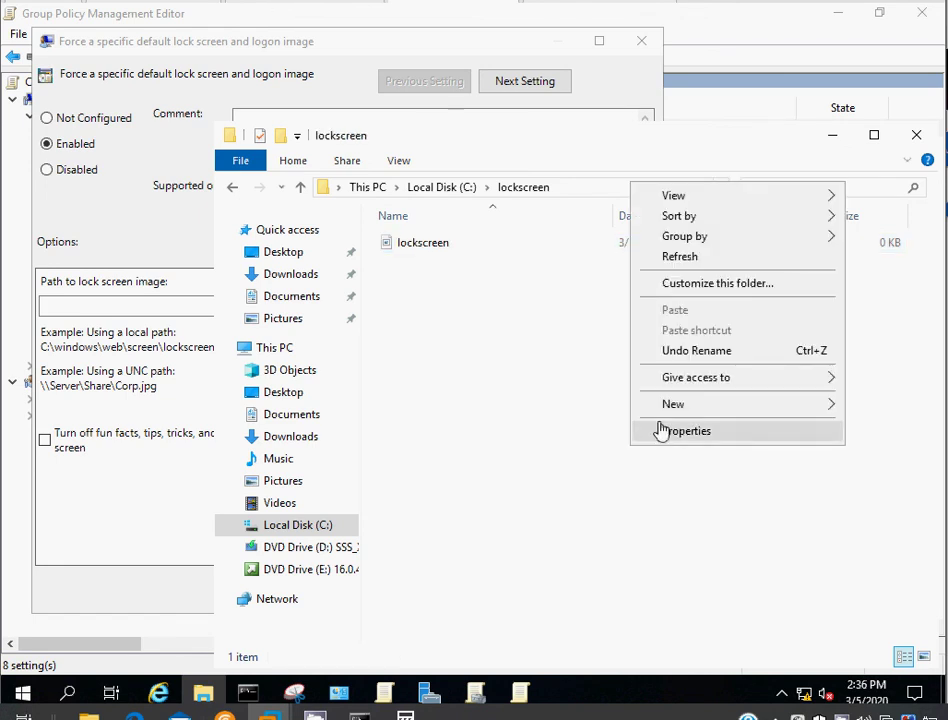
pyautogui.click(662, 431)
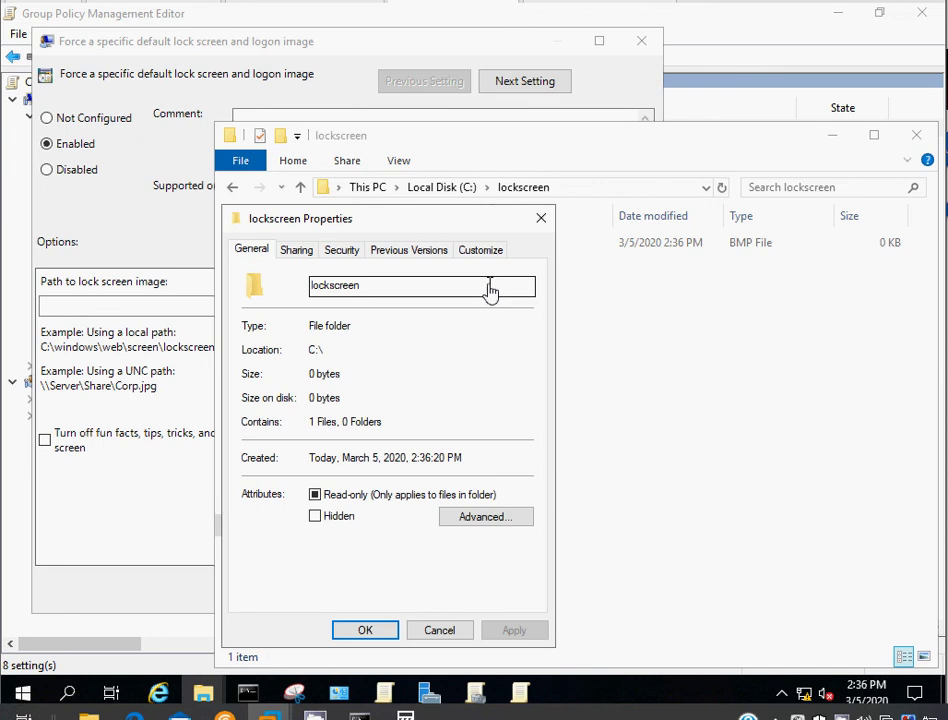
pyautogui.click(297, 250)
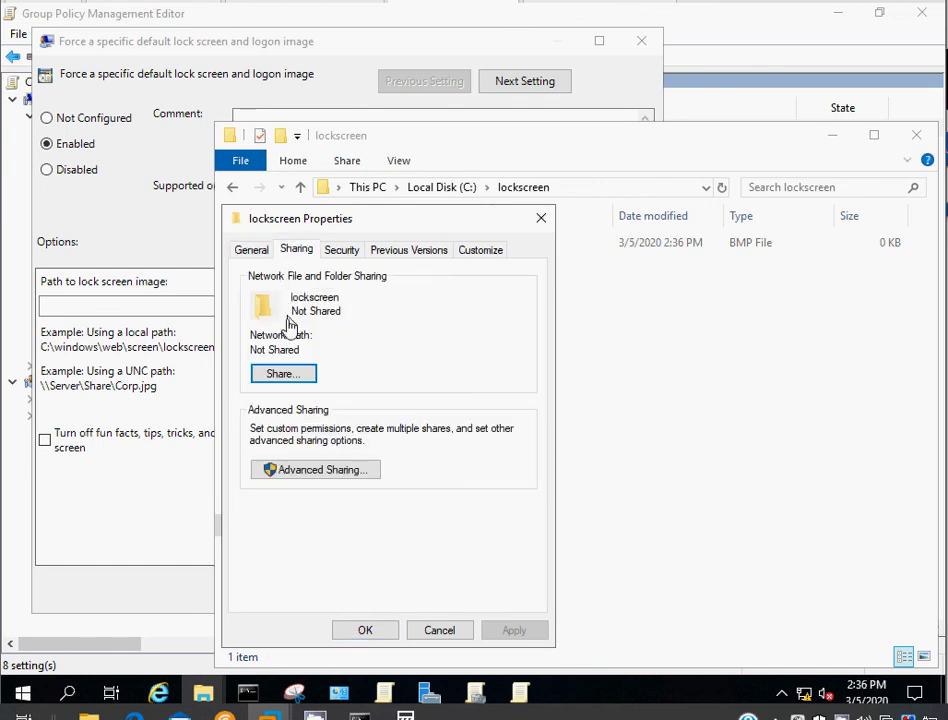
pyautogui.click(283, 374)
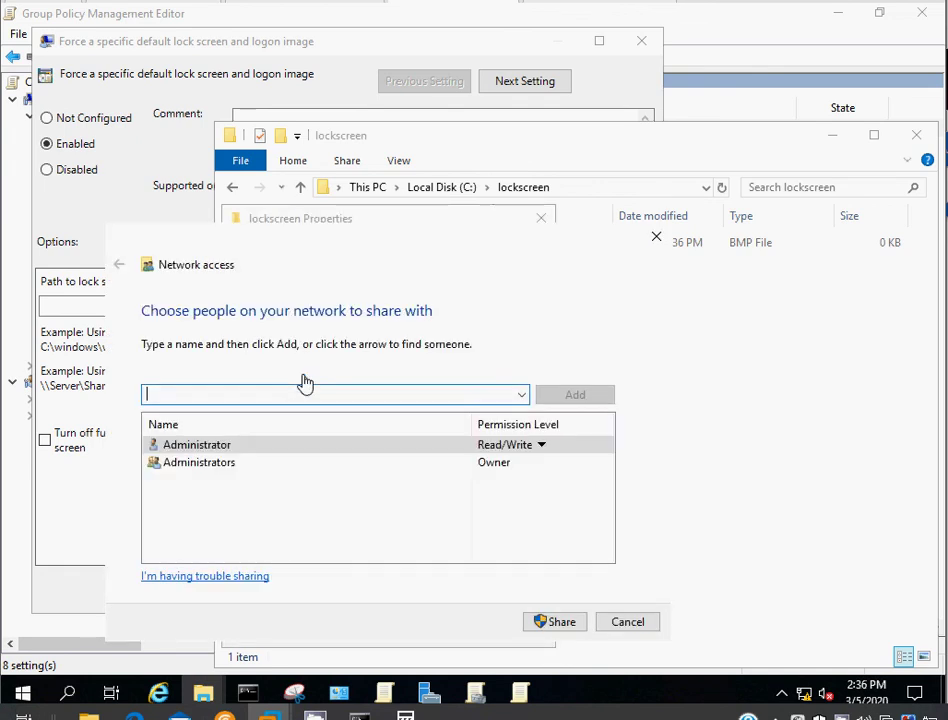
pyautogui.write('Everyone')
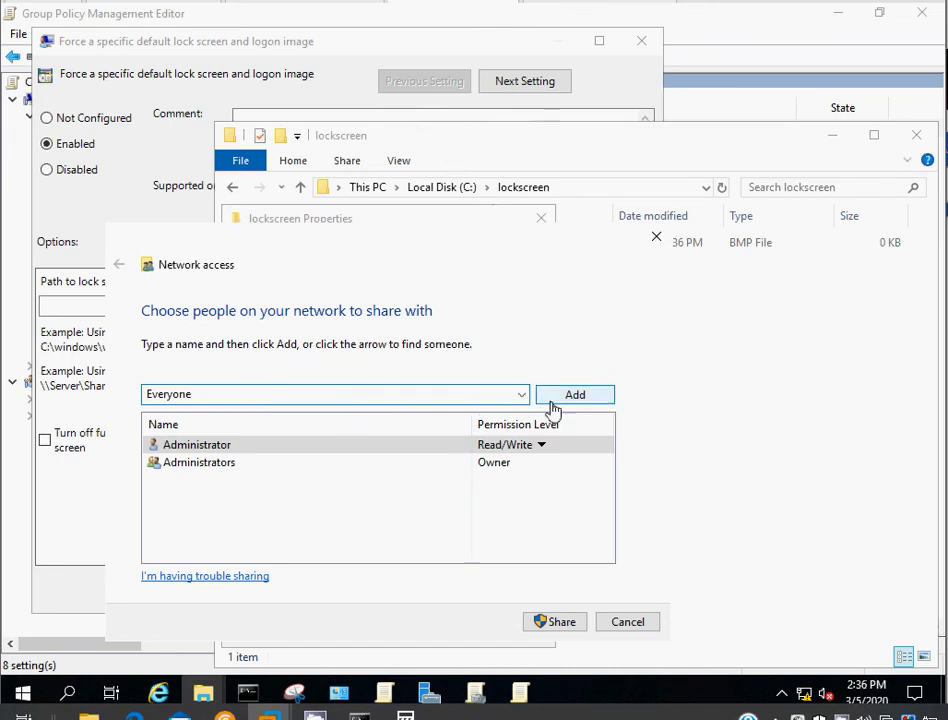
pyautogui.click(552, 407)
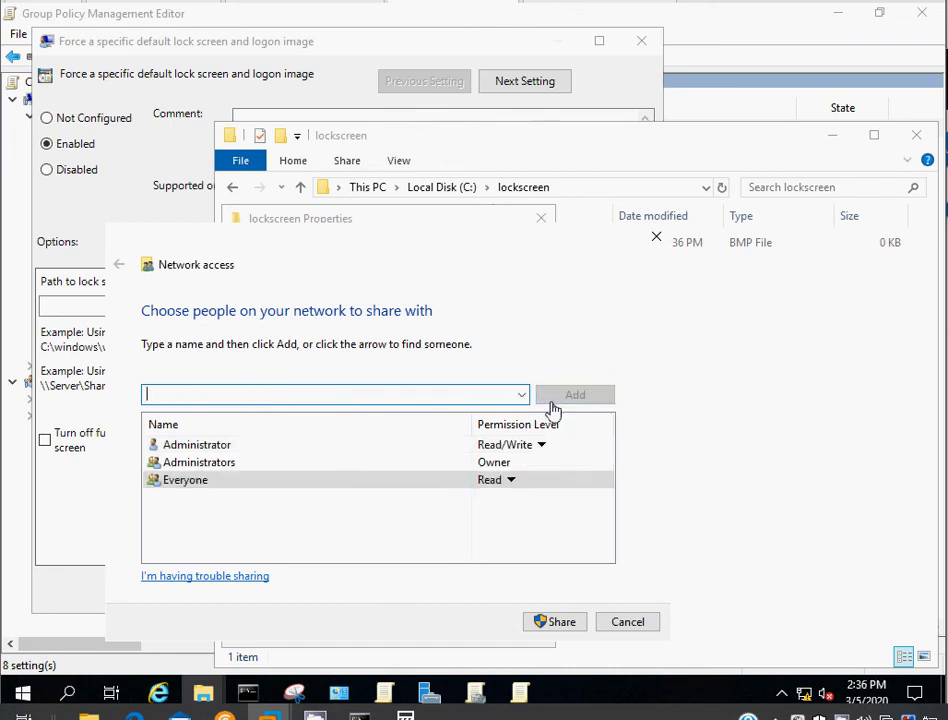
pyautogui.click(552, 624)
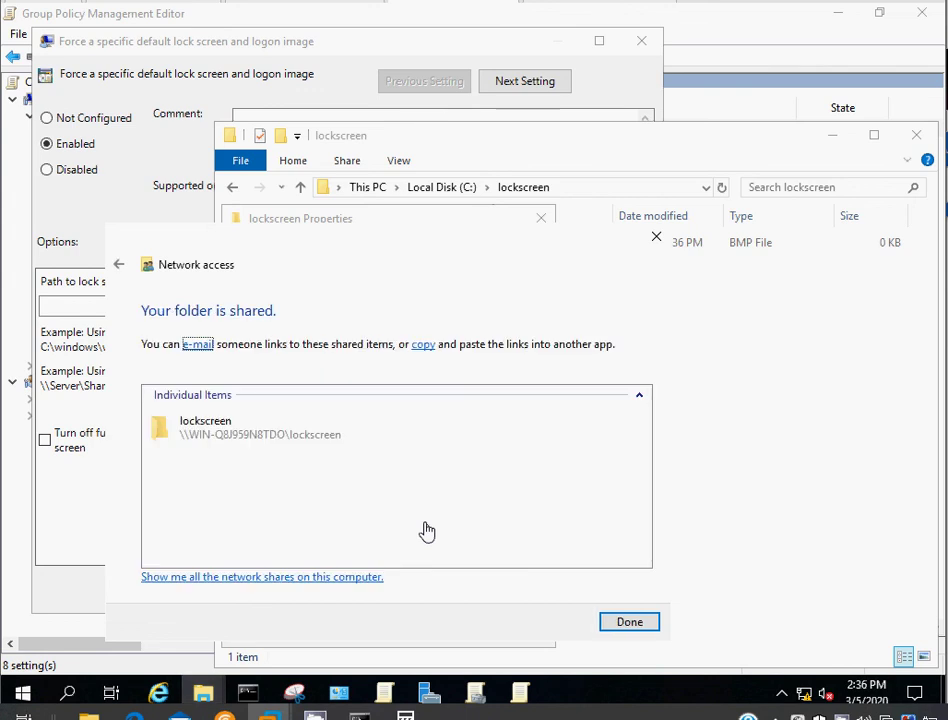
# - Copy the link of the shared lockscreen folder and finish the network sharing wizard
pyautogui.click(379, 443)
pyautogui.rightClick(379, 442)
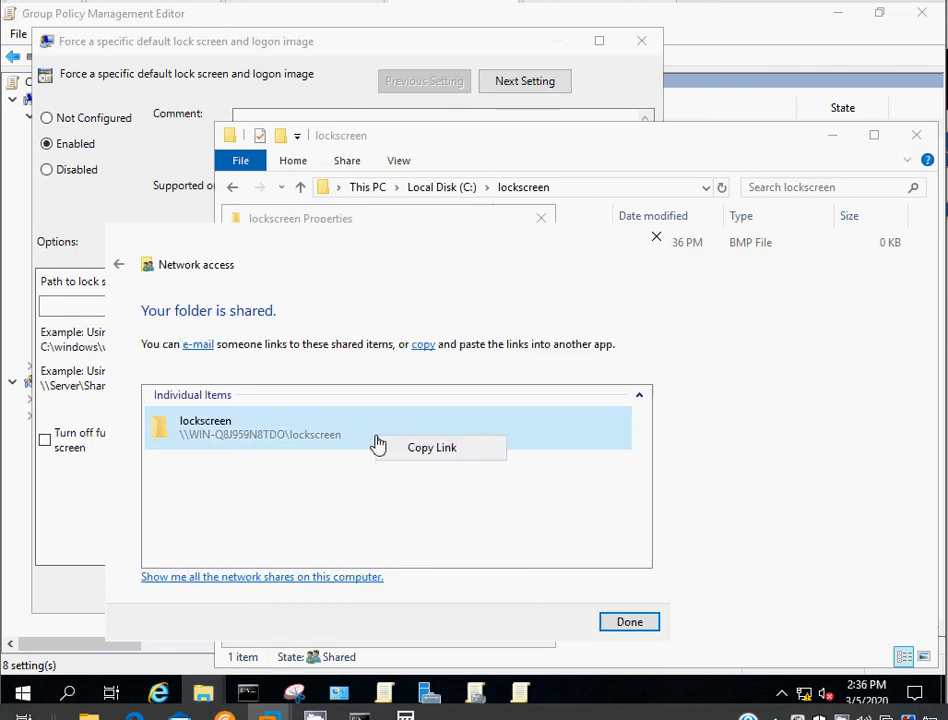
pyautogui.click(420, 448)
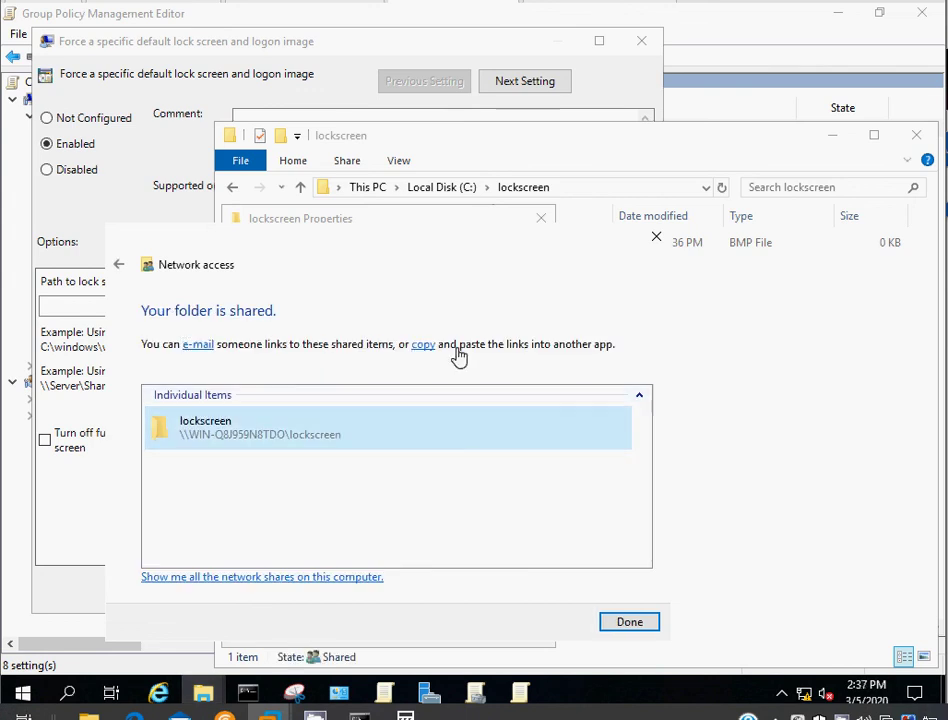
pyautogui.click(622, 624)
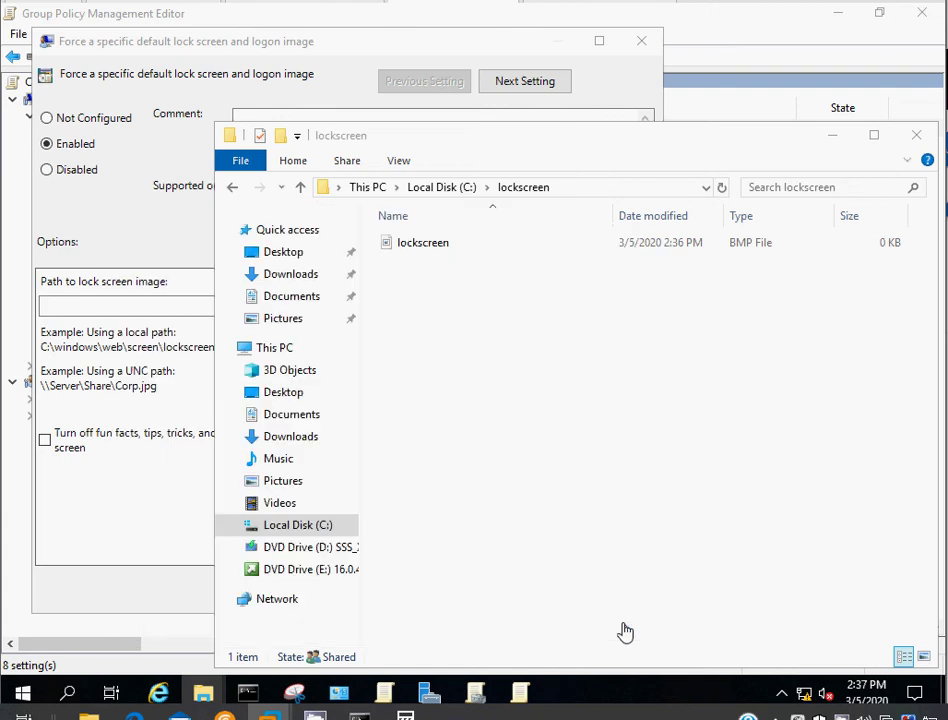
# - Paste the link as the policy's lock screen image path and edit it to \\lockscreen\lockscreen.bmp
pyautogui.click(143, 316)
pyautogui.hotkey('ctrl', 'v')
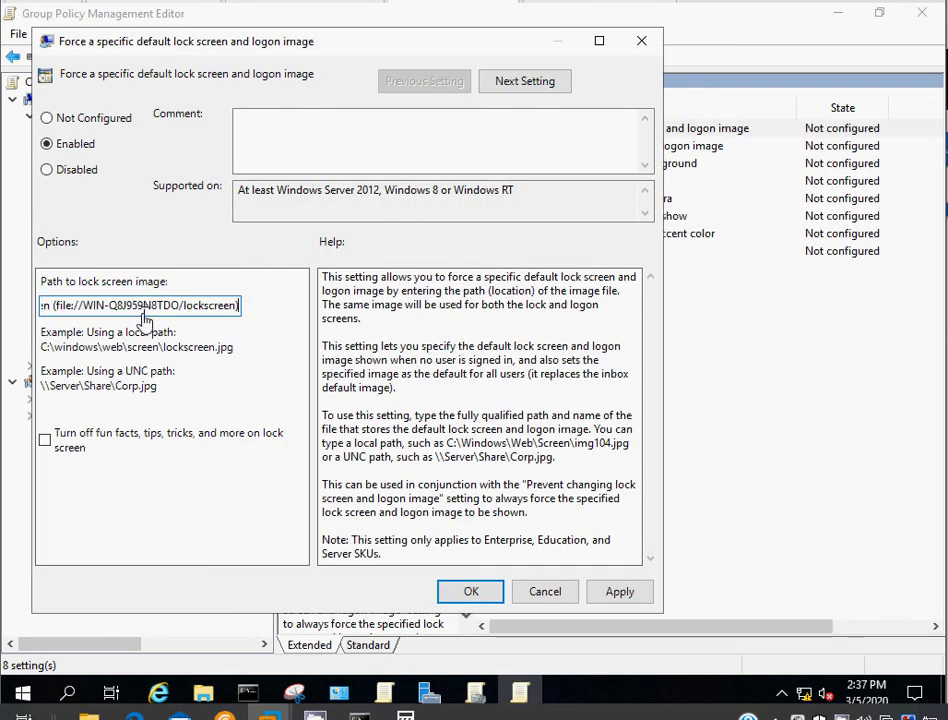
pyautogui.press('BackSpace')
pyautogui.press('BackSpace')
pyautogui.press('BackSpace')
pyautogui.press('BackSpace')
pyautogui.press('BackSpace')
pyautogui.press('BackSpace')
pyautogui.press('BackSpace')
pyautogui.press('BackSpace')
pyautogui.press('BackSpace')
pyautogui.press('BackSpace')
pyautogui.press('BackSpace')
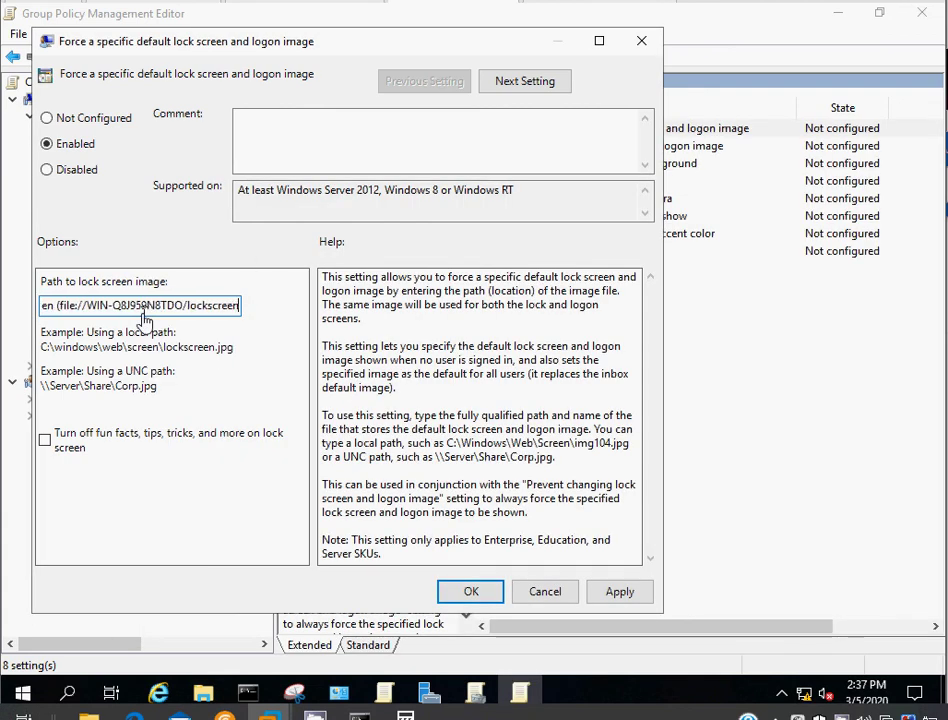
pyautogui.press('BackSpace')
pyautogui.press('BackSpace')
pyautogui.press('BackSpace')
pyautogui.press('BackSpace')
pyautogui.press('BackSpace')
pyautogui.press('BackSpace')
pyautogui.press('BackSpace')
pyautogui.press('BackSpace')
pyautogui.press('BackSpace')
pyautogui.press('BackSpace')
pyautogui.press('BackSpace')
pyautogui.press('BackSpace')
pyautogui.press('BackSpace')
pyautogui.press('BackSpace')
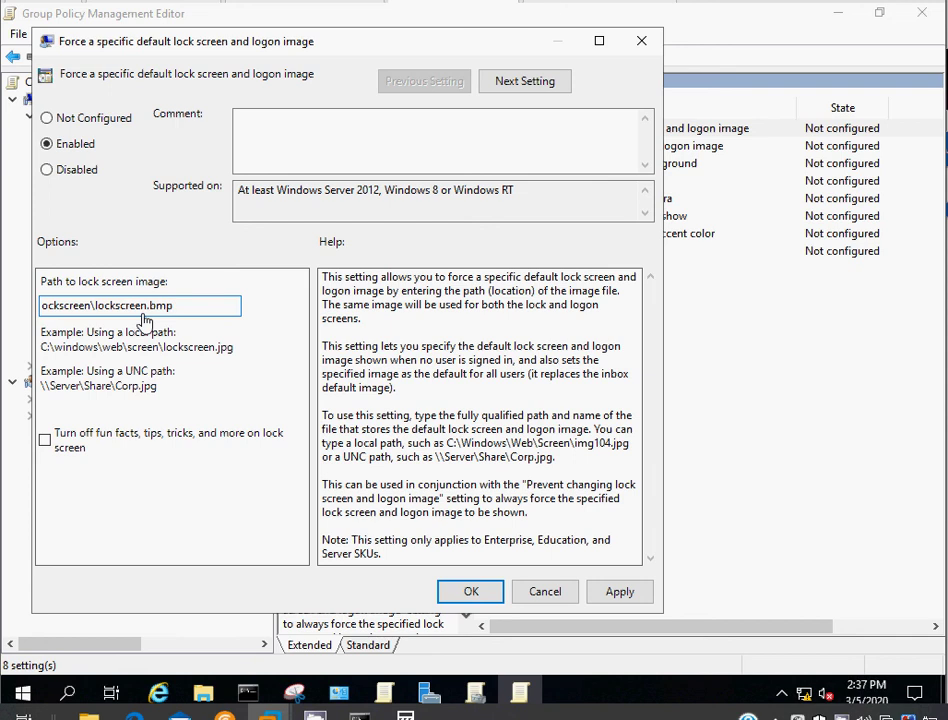
pyautogui.press('Home')
pyautogui.write('\\\\')
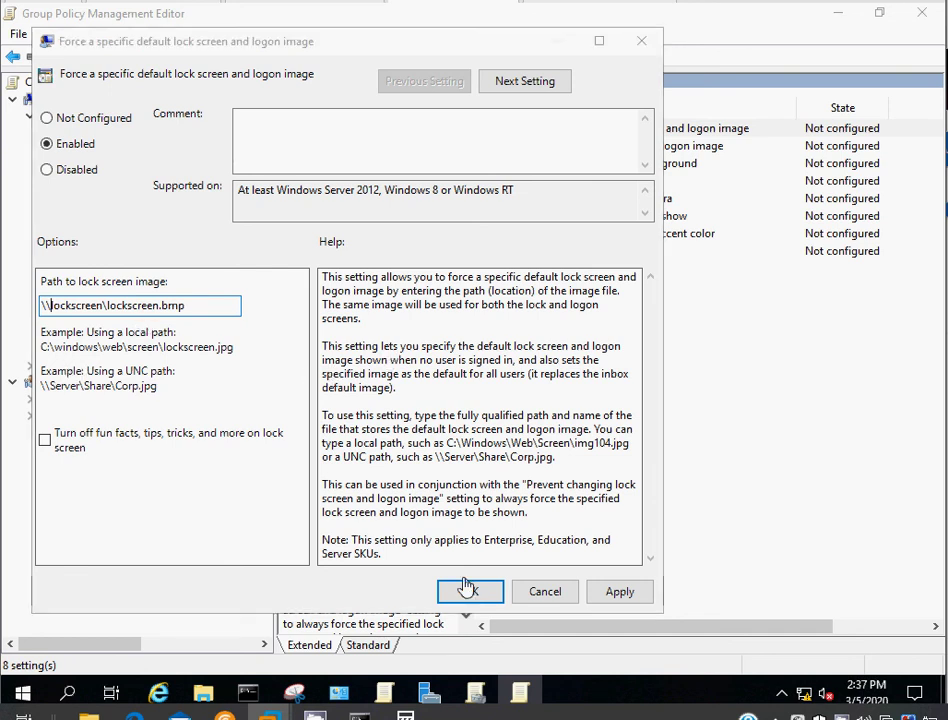
# - Return to the lockscreen folder's sharing properties and copy its full network path
pyautogui.click(203, 694)
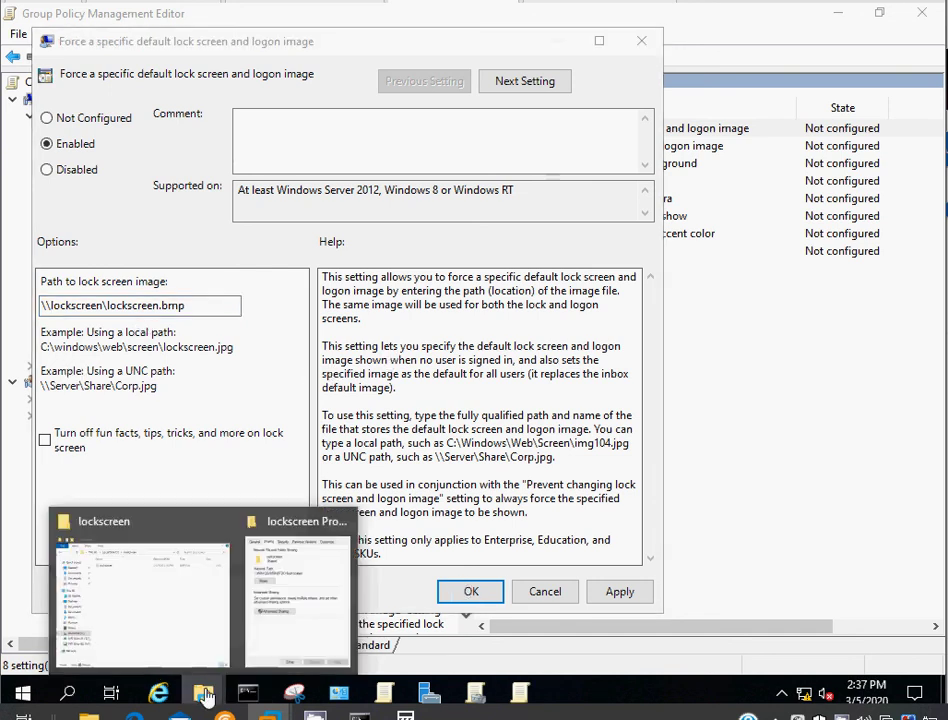
pyautogui.click(270, 620)
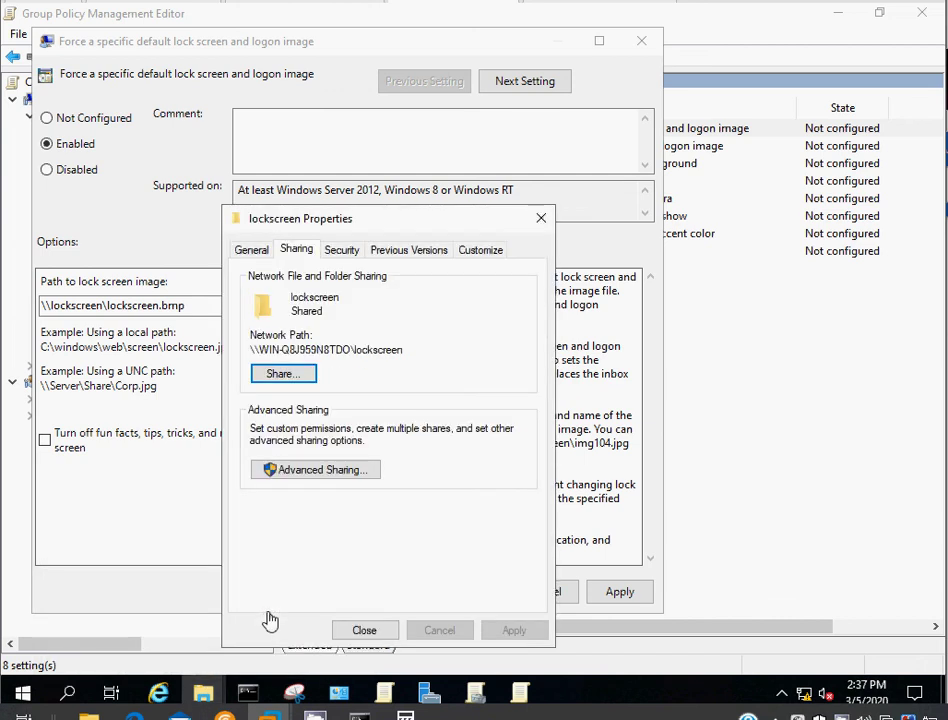
pyautogui.doubleClick(370, 352)
pyautogui.click(387, 352)
pyautogui.moveTo(403, 352); pyautogui.dragTo(239, 355)
pyautogui.hotkey('ctrl', 'c')
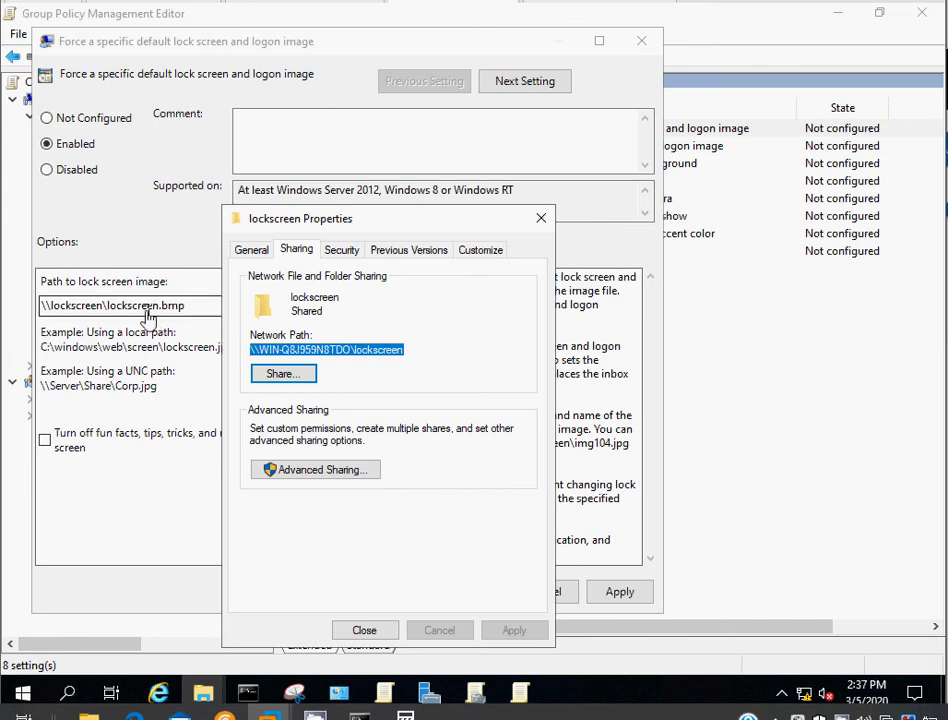
# - Replace the "\\lockscreen" part of the image path with the copied \\WIN-Q8J959N8TDO\lockscreen and save the policy setting
pyautogui.click(103, 308)
pyautogui.doubleClick(103, 308)
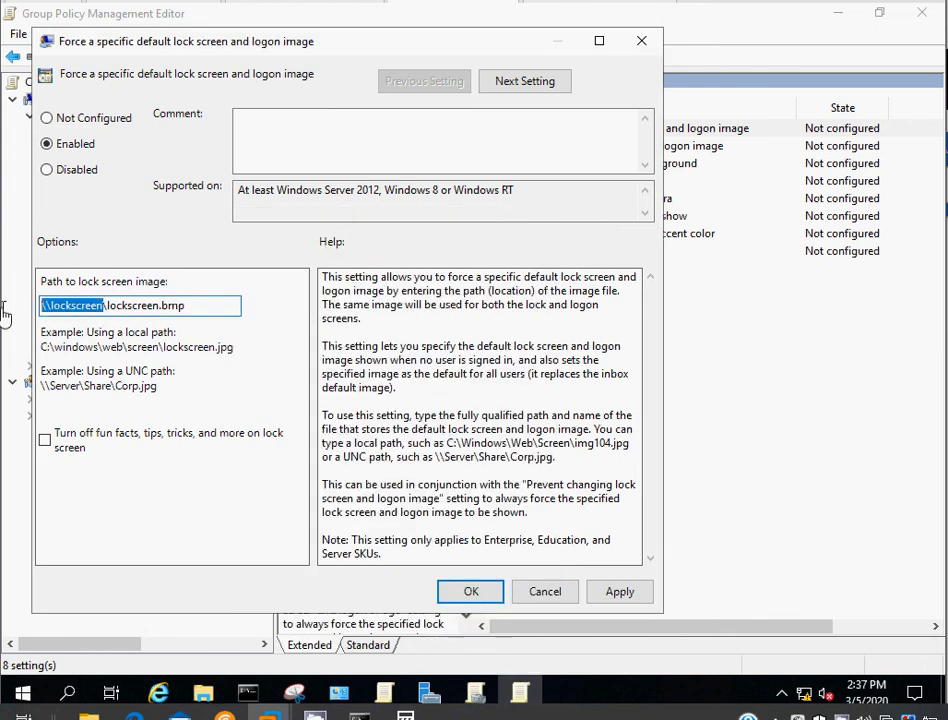
pyautogui.hotkey('ctrl', 'v')
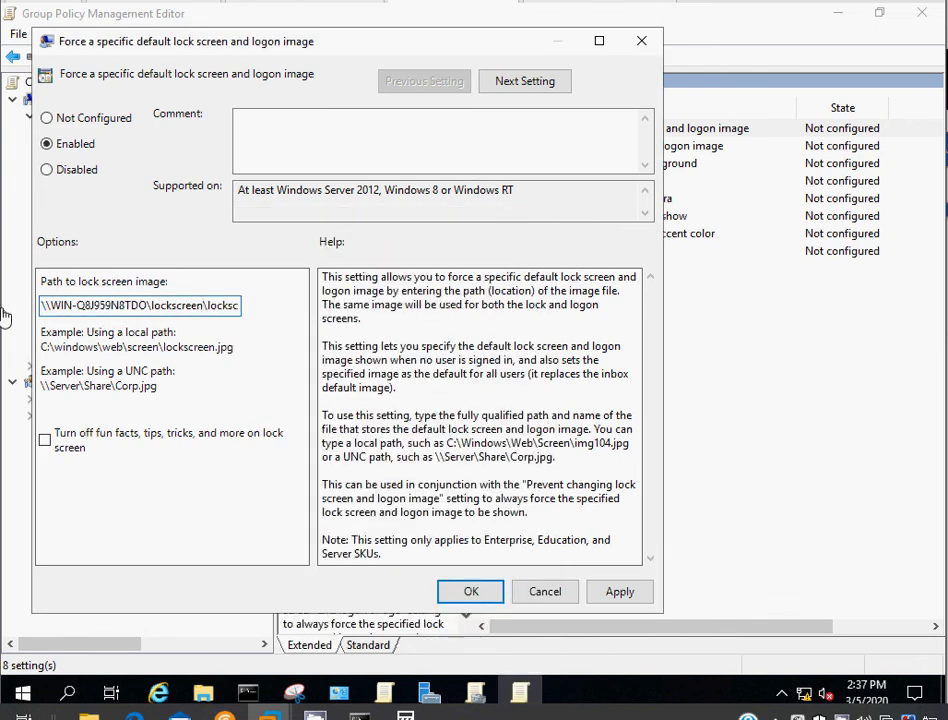
pyautogui.click(470, 592)
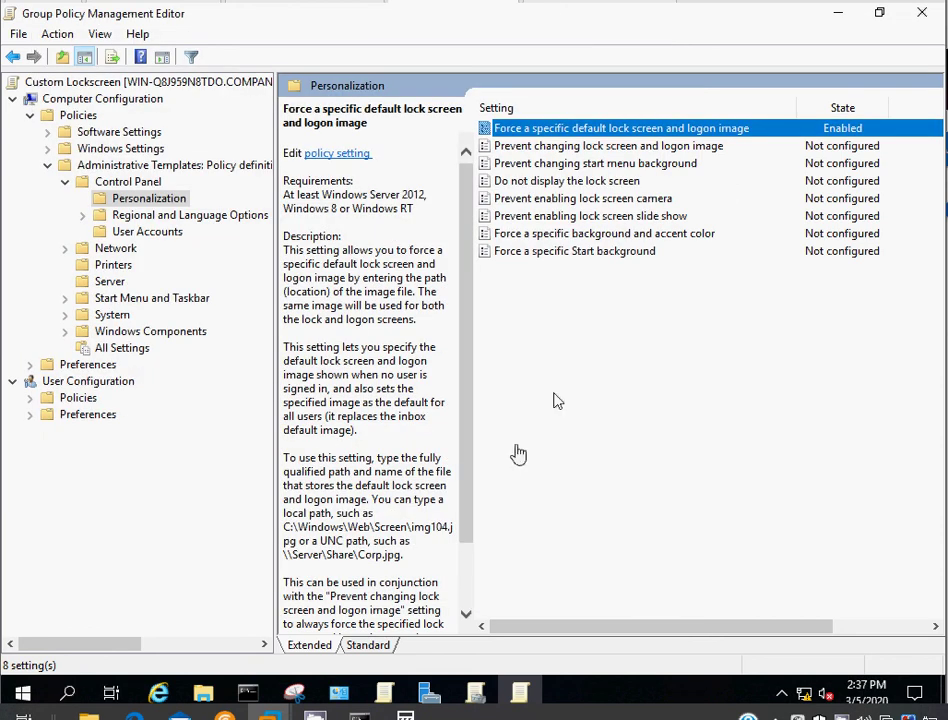
# - Switch to the Command Prompt and run gpupdate /force again to refresh Group Policy
pyautogui.click(250, 694)
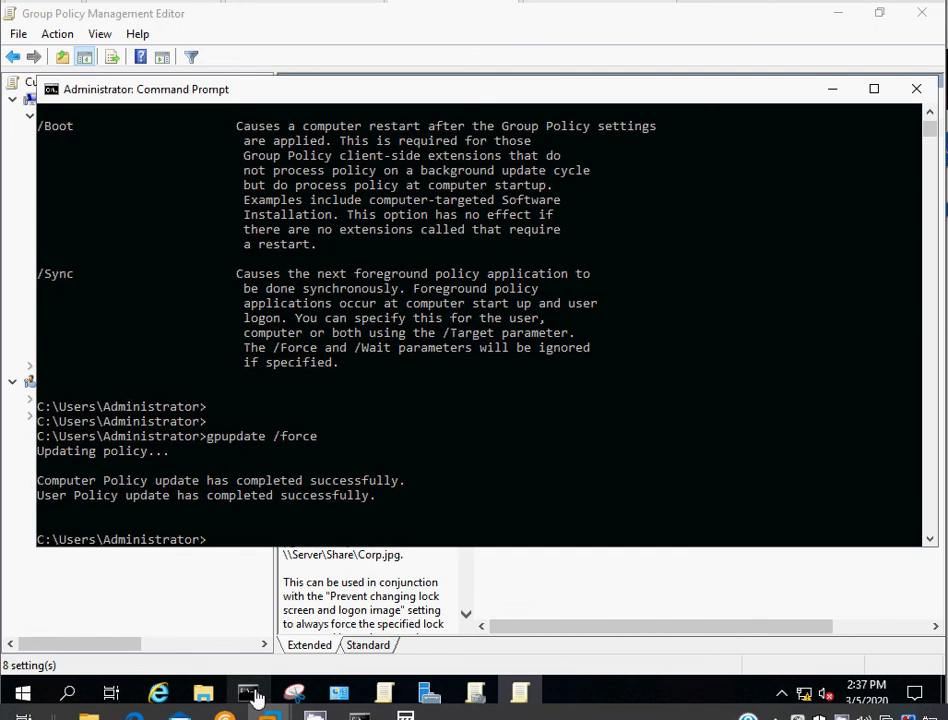
pyautogui.press('Up')
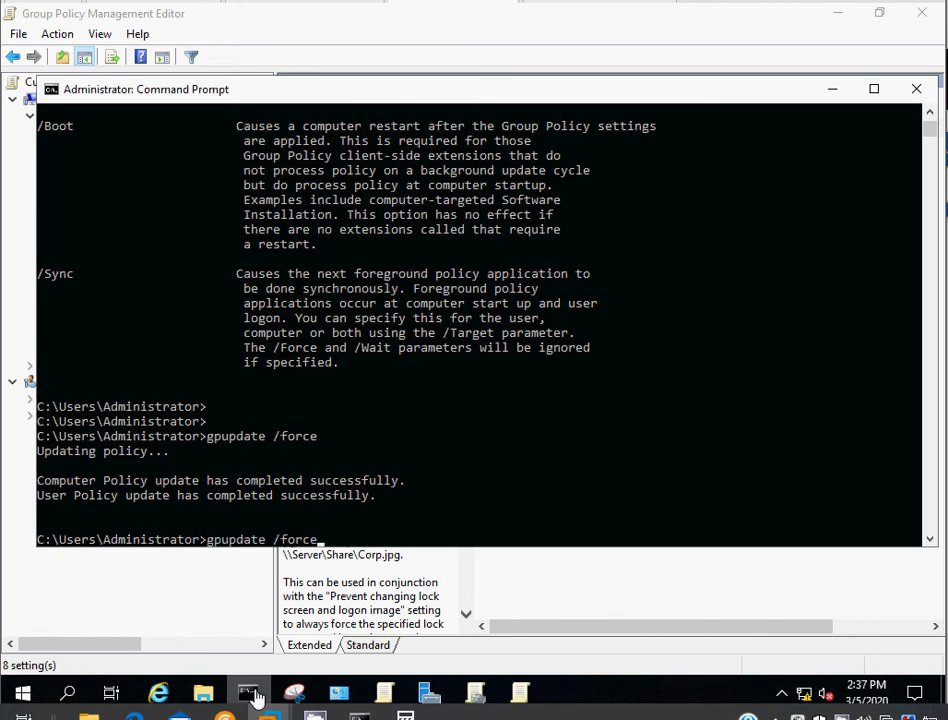
pyautogui.press('Return')
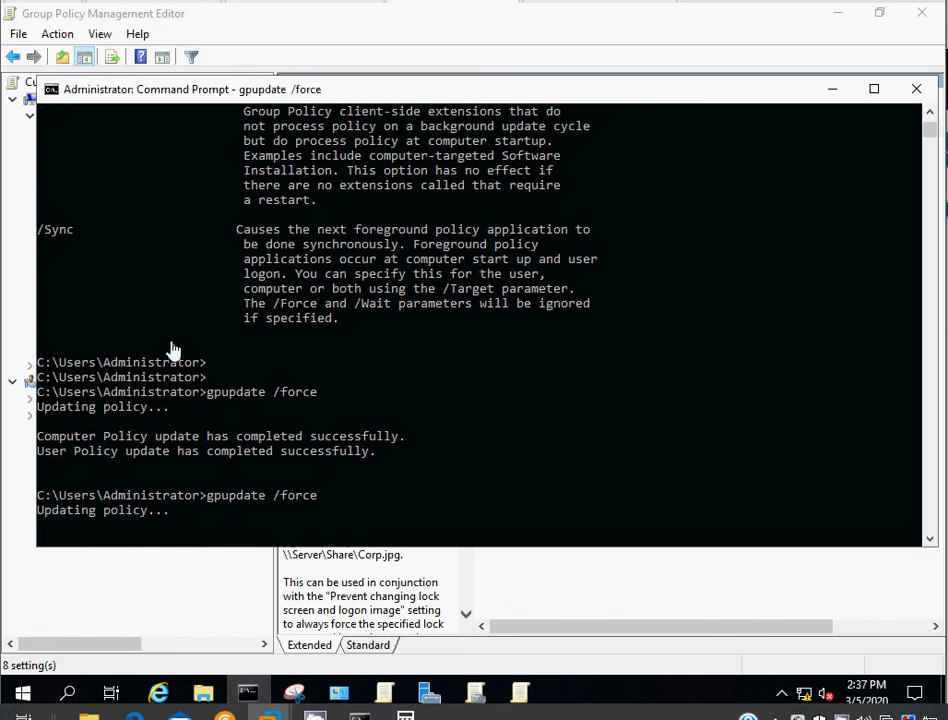